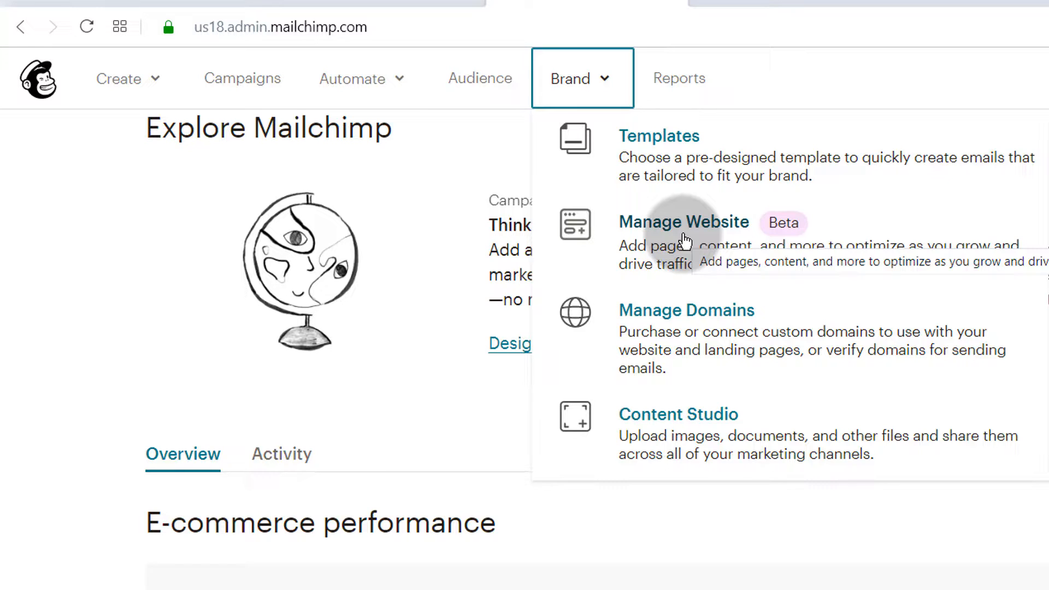
From the Brand tools menu, choose Manage Website to reach the websites dashboard.
{"action": "left_click", "coordinate": [607, 494]}
{"action": "left_click", "coordinate": [605, 75]}
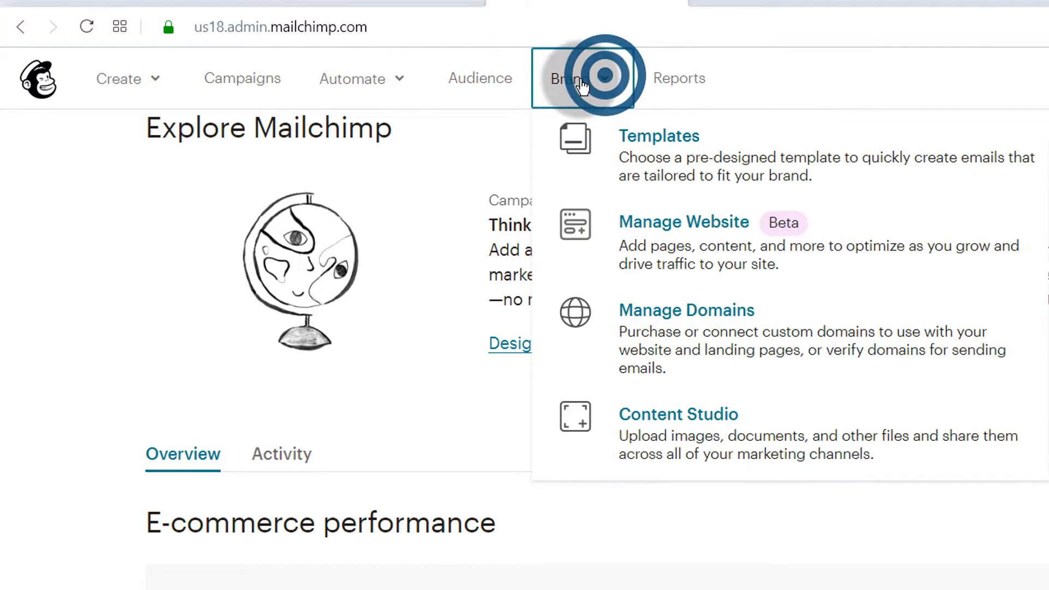
{"action": "left_click", "coordinate": [691, 243]}
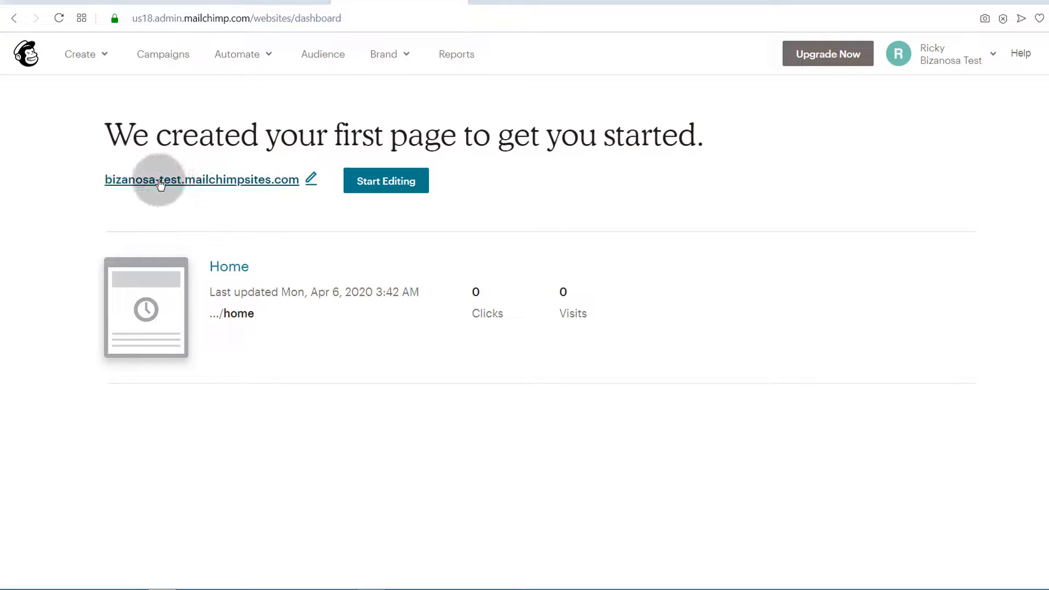
Open the Edit Domain dialog from the site URL pencil and review the domain choices.
{"action": "left_click", "coordinate": [309, 177]}
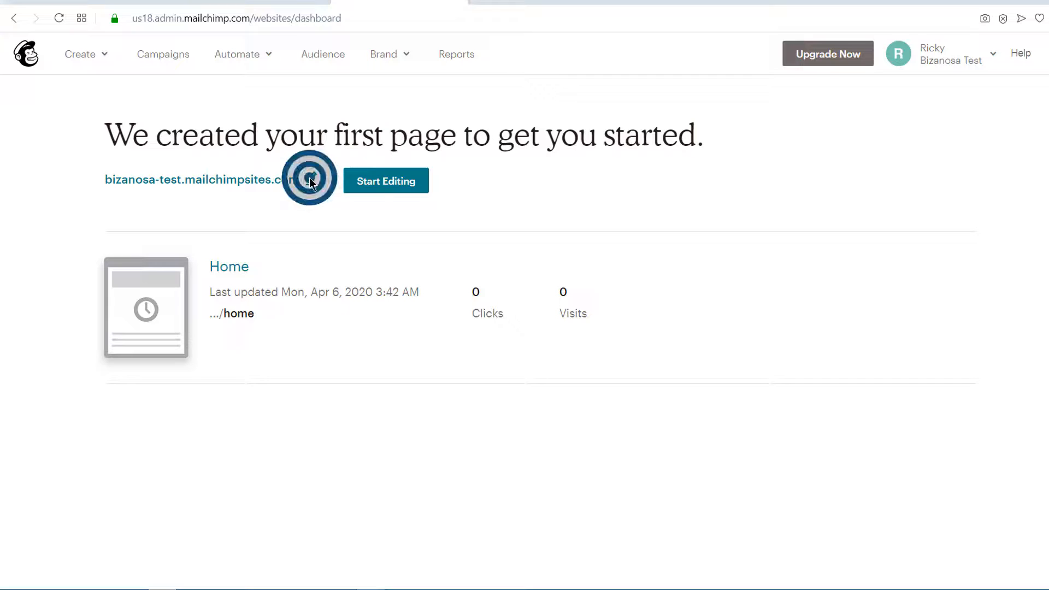
{"action": "left_click", "coordinate": [274, 178]}
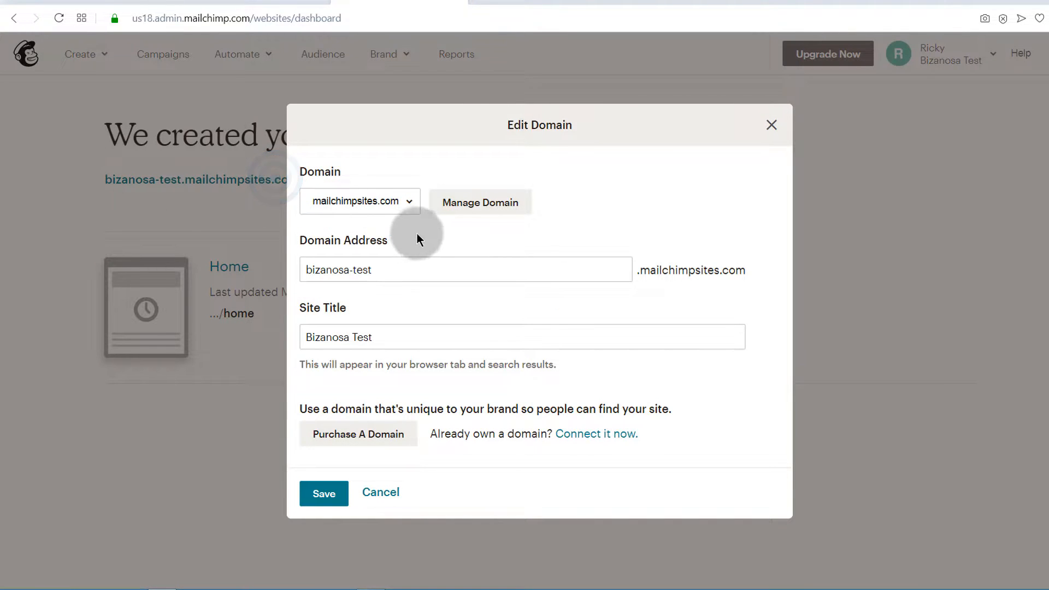
{"action": "left_click", "coordinate": [410, 209]}
{"action": "left_click", "coordinate": [466, 228]}
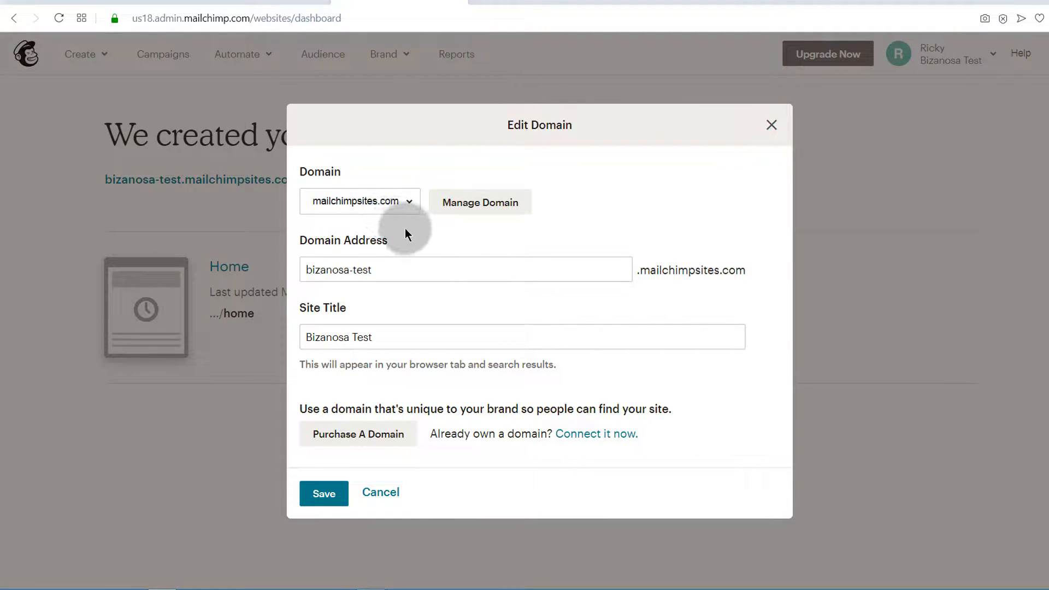
{"action": "left_click", "coordinate": [473, 208]}
{"action": "left_click", "coordinate": [442, 245]}
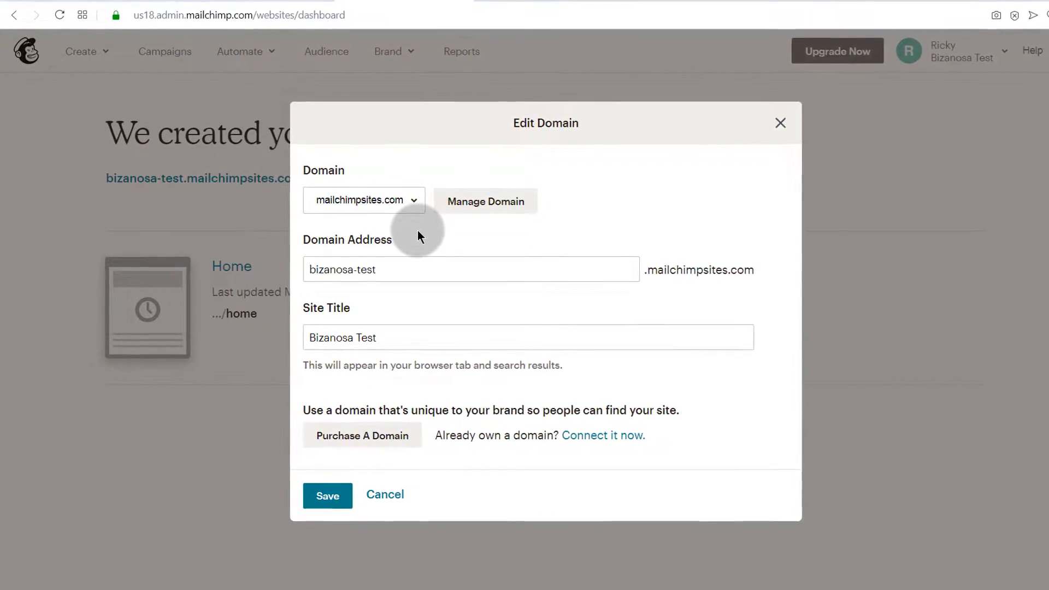
{"action": "left_click", "coordinate": [411, 267]}
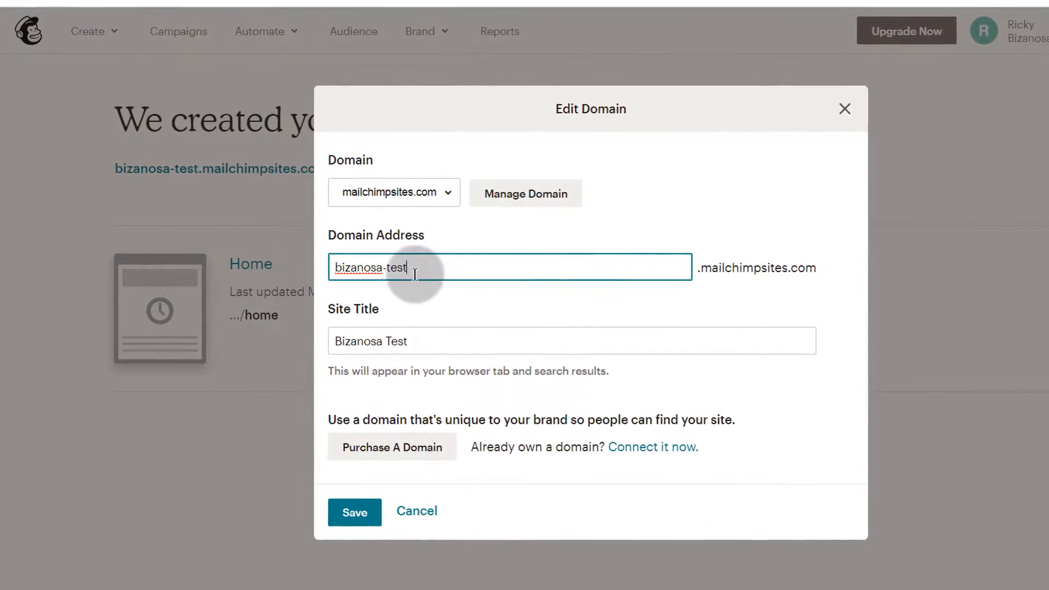
{"action": "left_click", "coordinate": [415, 266]}
{"action": "left_click", "coordinate": [409, 266]}
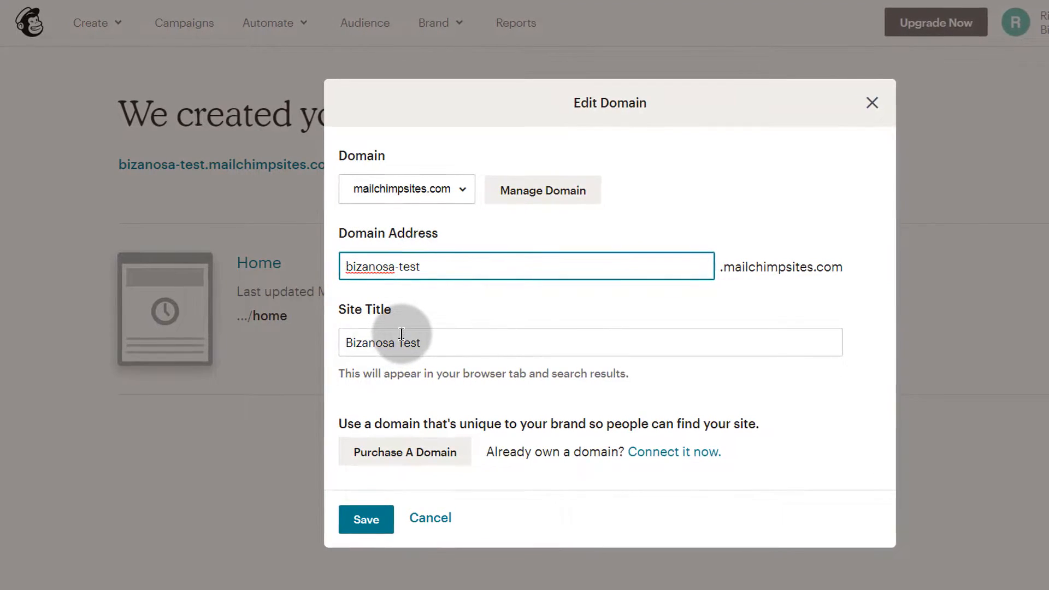
Replace the Site Title with the owner's name followed by 'Audio Engineer, DJ and sound guy'.
{"action": "left_click", "coordinate": [437, 342]}
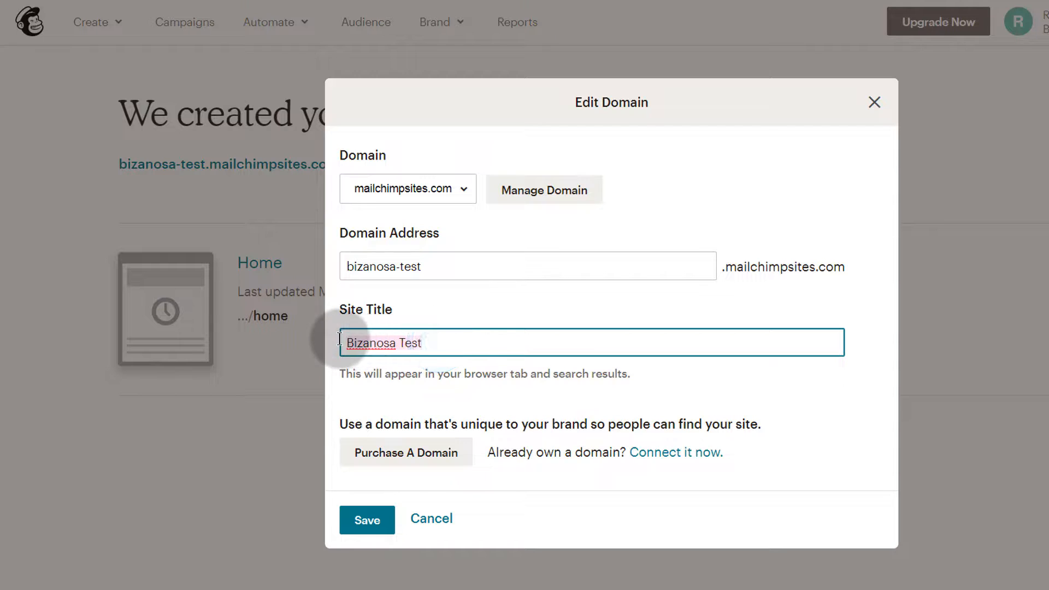
{"action": "left_click", "coordinate": [401, 341]}
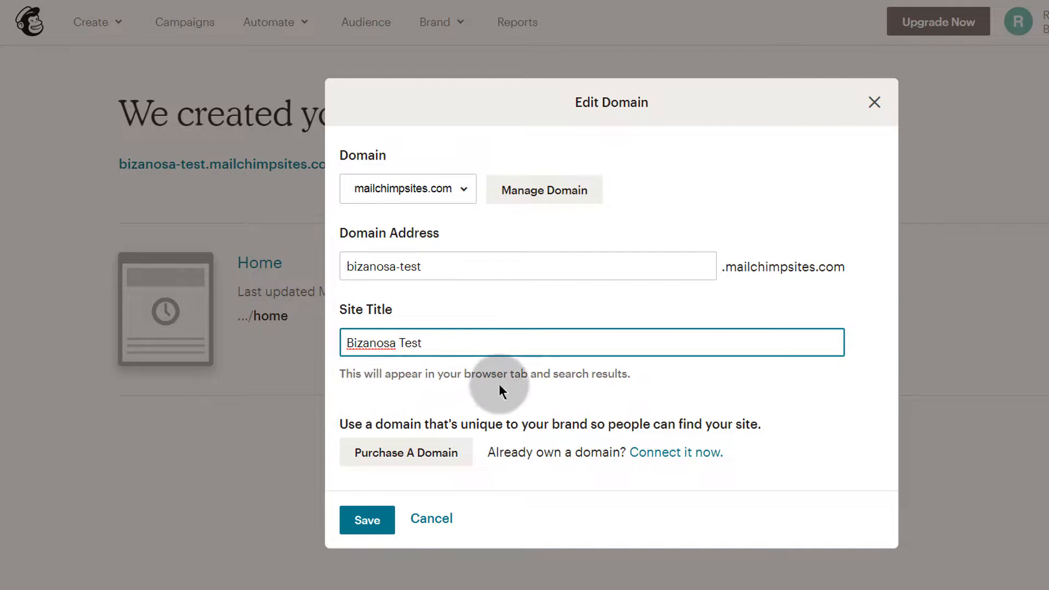
{"action": "triple_click", "coordinate": [436, 343]}
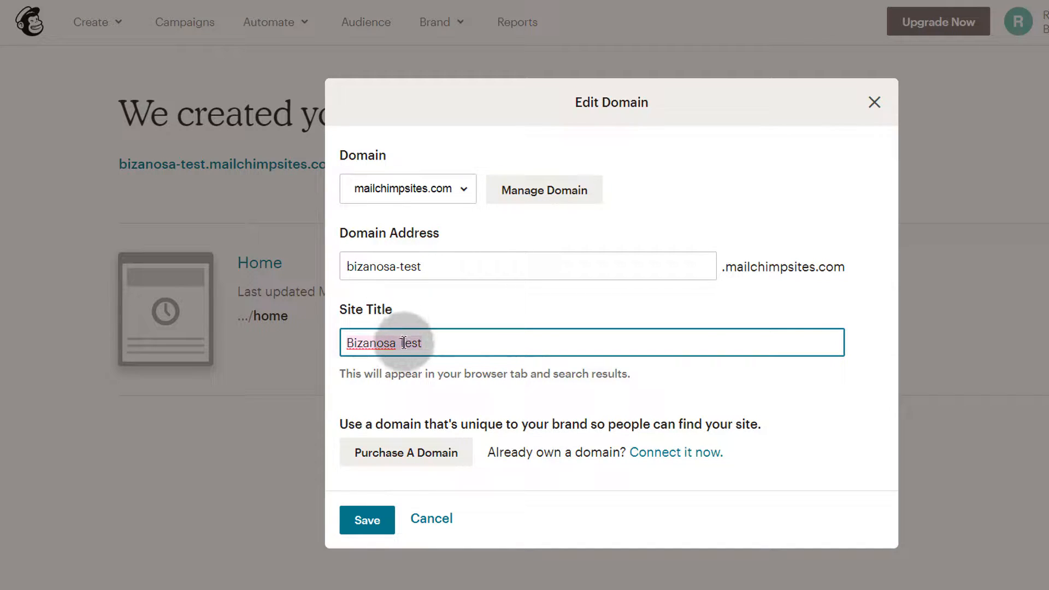
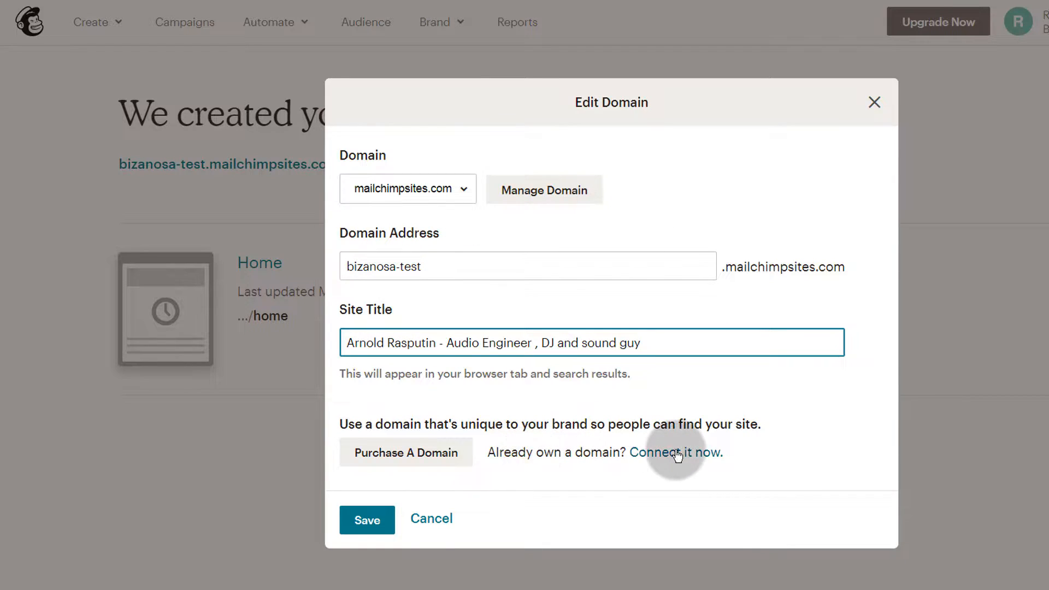
{"action": "right_click", "coordinate": [650, 455]}
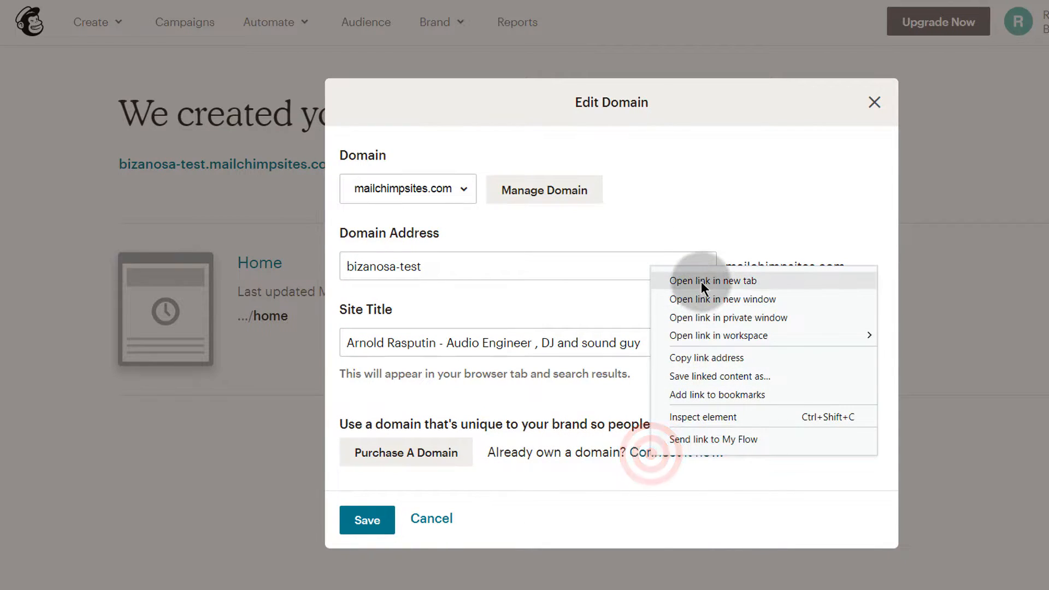
{"action": "left_click", "coordinate": [700, 282]}
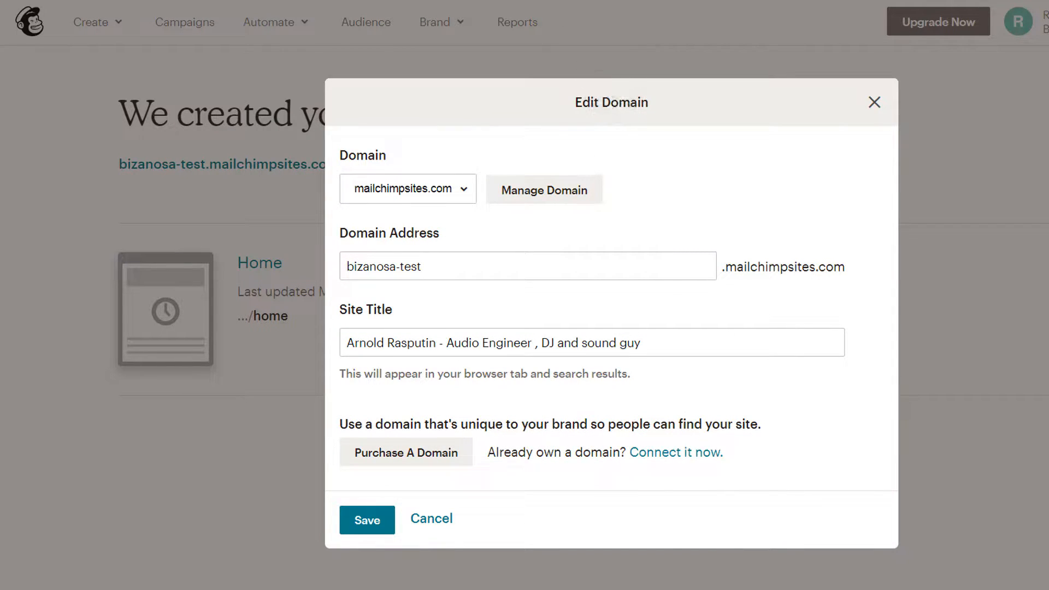
{"action": "key", "text": "ctrl+Tab"}
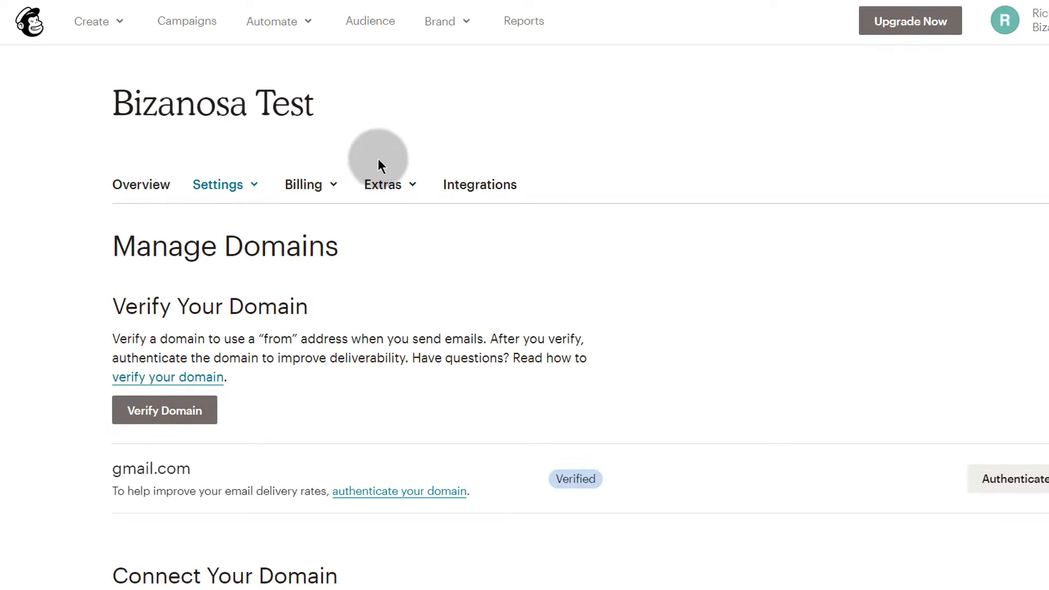
{"action": "scroll", "coordinate": [211, 269], "scroll_direction": "down", "scroll_amount": 5}
{"action": "scroll", "coordinate": [328, 229], "scroll_direction": "up", "scroll_amount": 5}
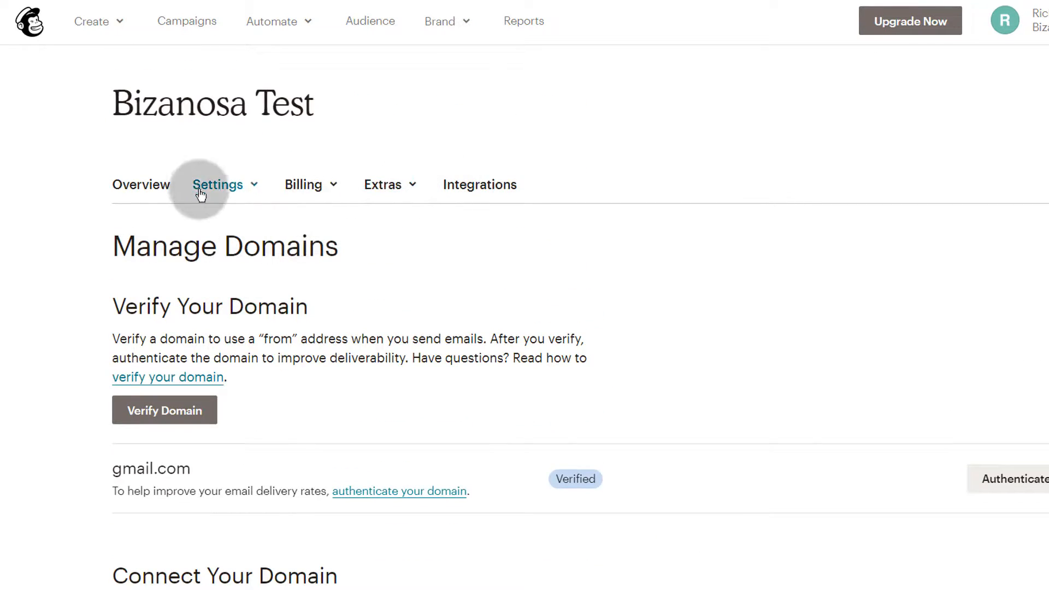
{"action": "left_click", "coordinate": [467, 22]}
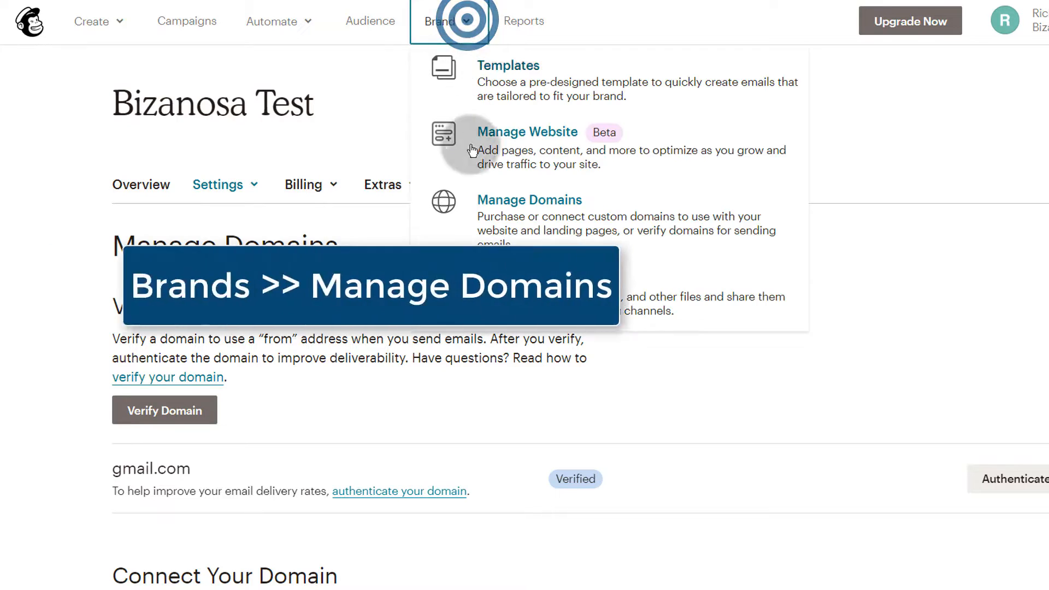
{"action": "middle_click", "coordinate": [31, 280]}
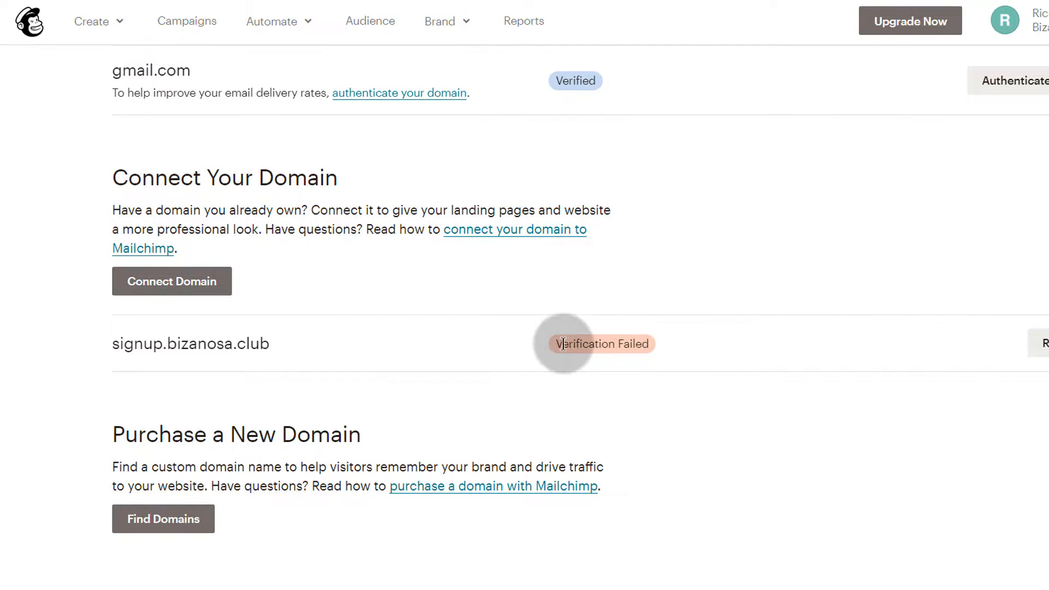
{"action": "left_click_drag", "start_coordinate": [275, 344], "coordinate": [111, 344]}
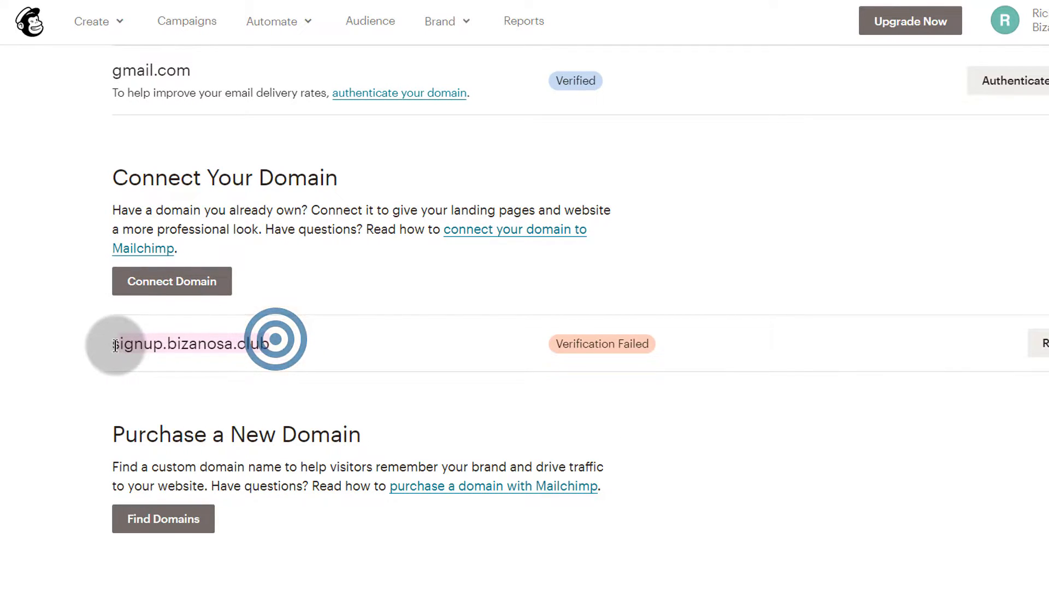
{"action": "left_click", "coordinate": [307, 361]}
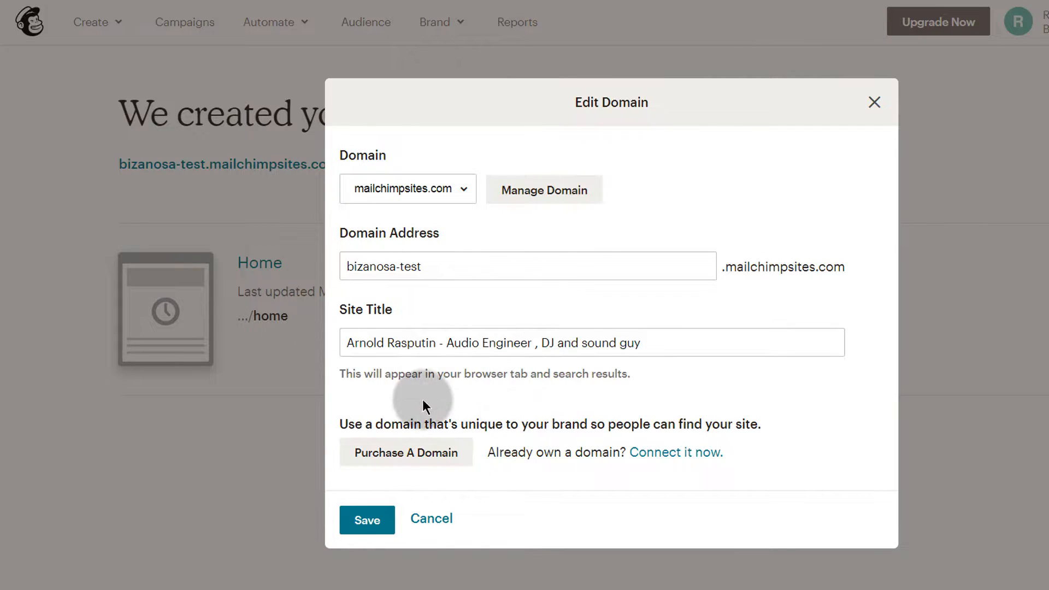
Save the new site title and start editing the website in its Style settings.
{"action": "left_click", "coordinate": [367, 520]}
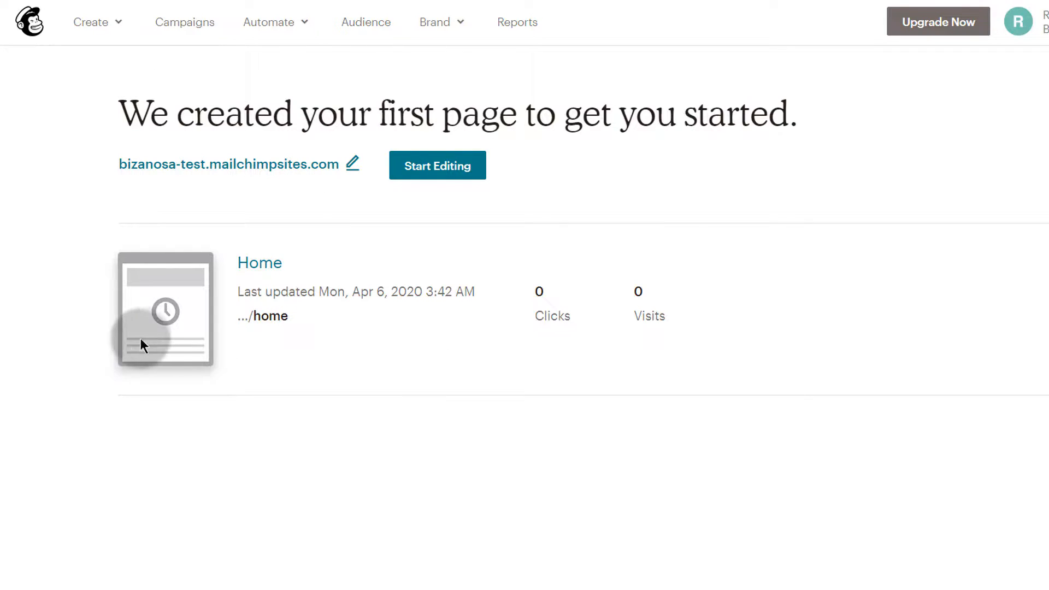
{"action": "left_click", "coordinate": [440, 167]}
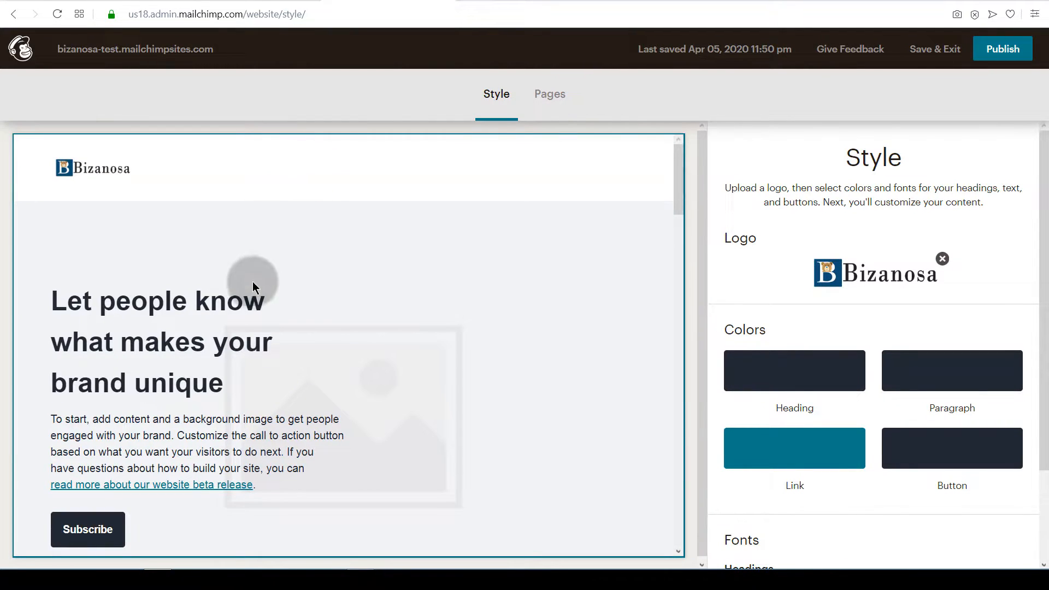
In the Style panel's Fonts section, set the Headings font to Comic Sans.
{"action": "scroll", "coordinate": [179, 336], "scroll_direction": "down", "scroll_amount": 5}
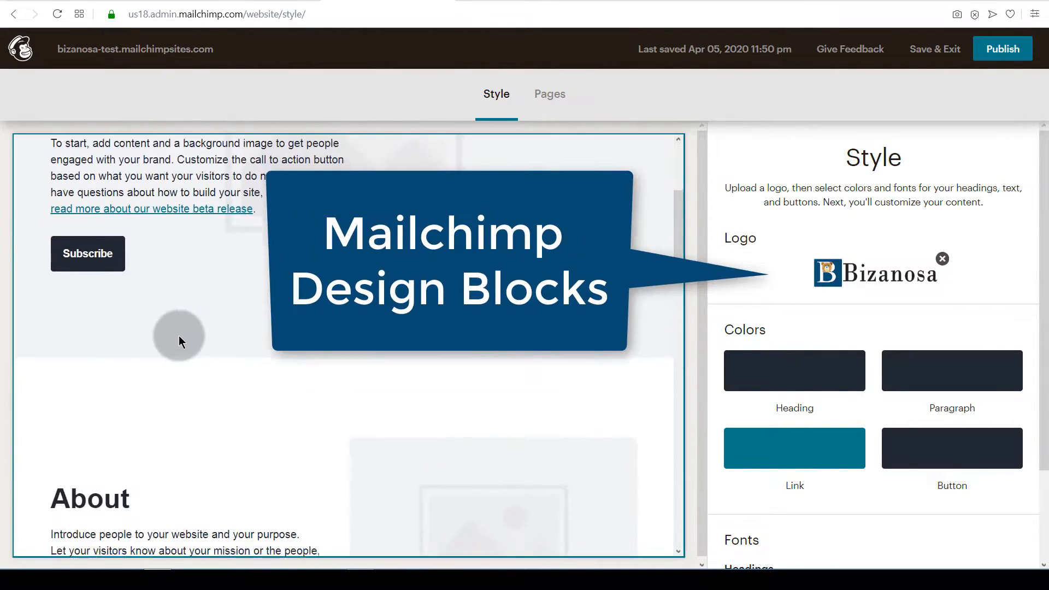
{"action": "scroll", "coordinate": [179, 336], "scroll_direction": "up", "scroll_amount": 4}
{"action": "scroll", "coordinate": [273, 375], "scroll_direction": "up", "scroll_amount": 1}
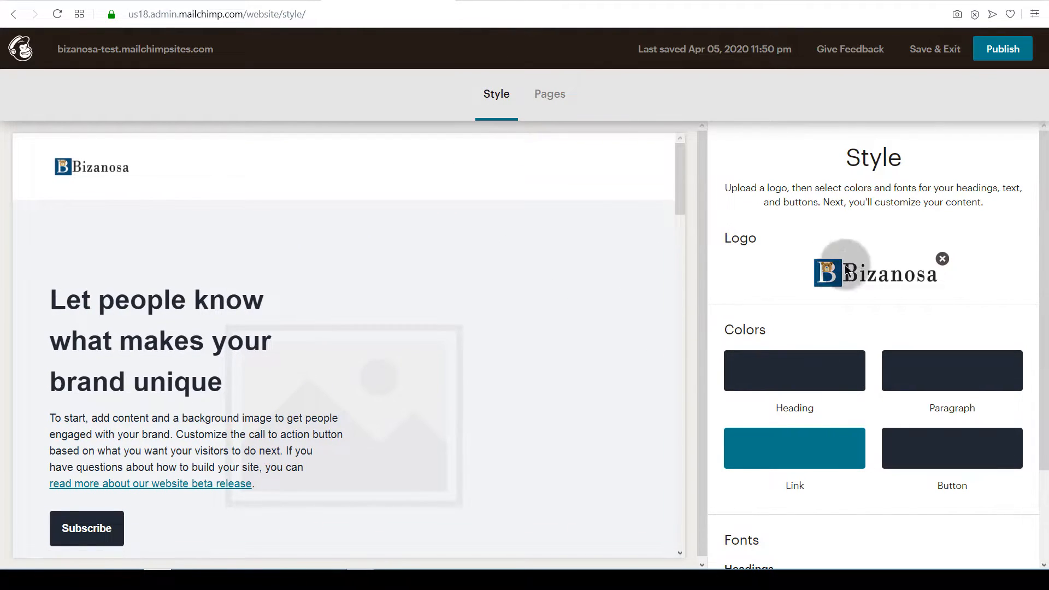
{"action": "scroll", "coordinate": [824, 306], "scroll_direction": "down", "scroll_amount": 2}
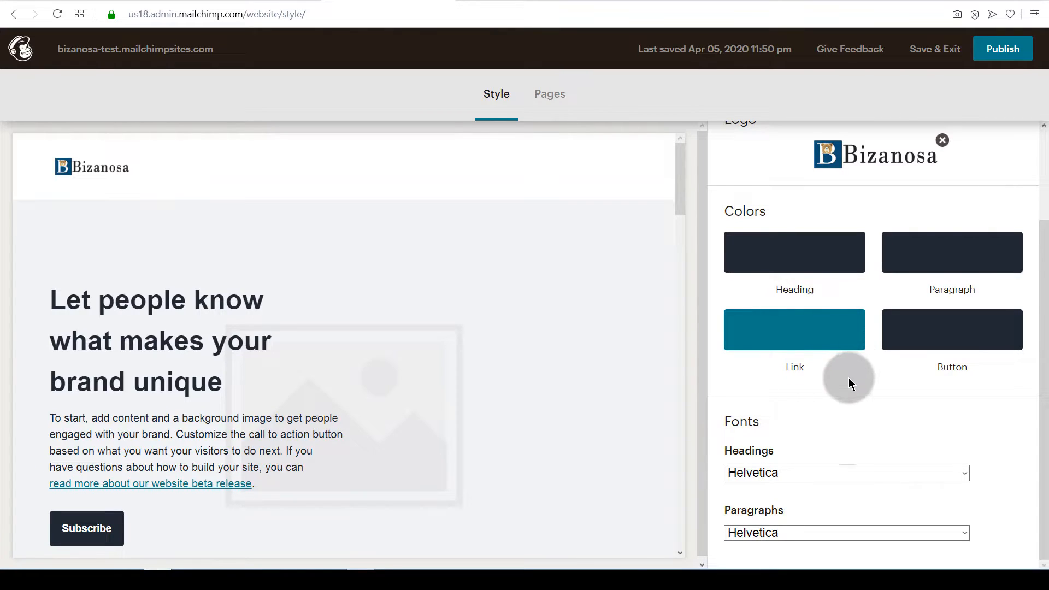
{"action": "scroll", "coordinate": [801, 346], "scroll_direction": "up", "scroll_amount": 2}
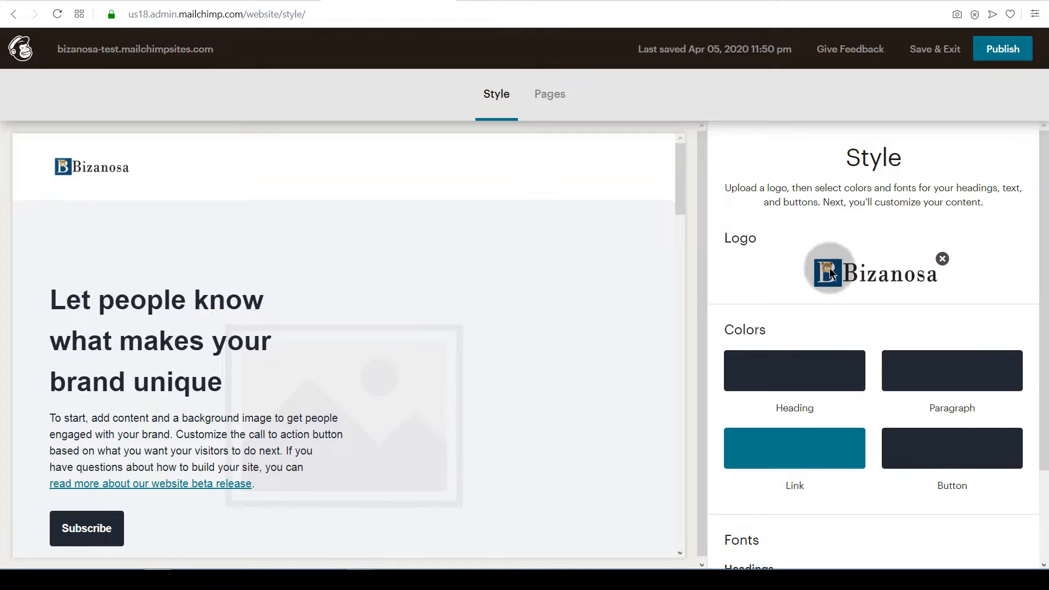
{"action": "scroll", "coordinate": [796, 428], "scroll_direction": "down", "scroll_amount": 2}
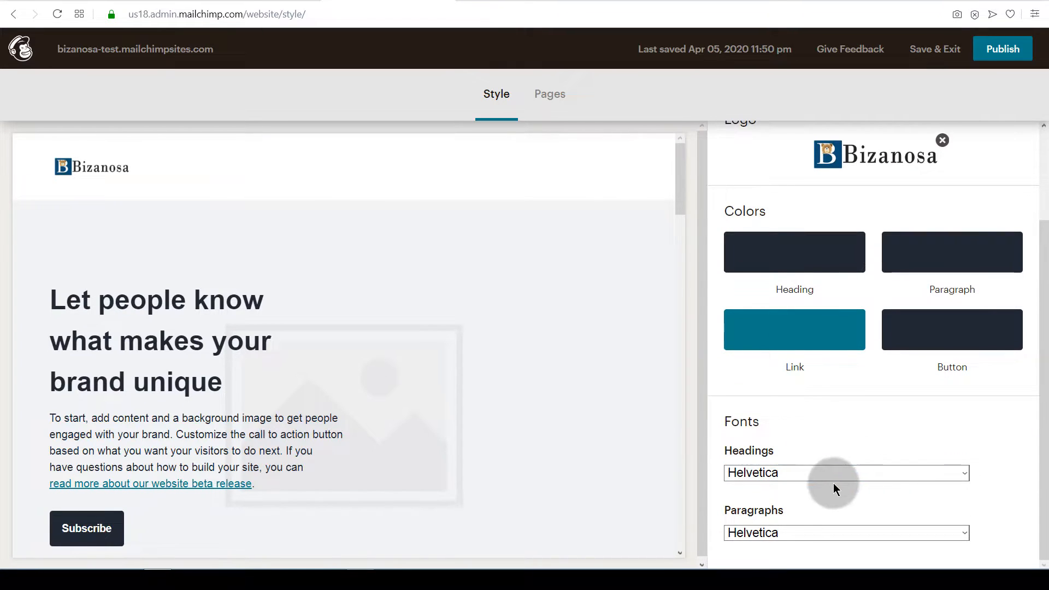
{"action": "left_click", "coordinate": [768, 473]}
{"action": "scroll", "coordinate": [787, 455], "scroll_direction": "down", "scroll_amount": 1}
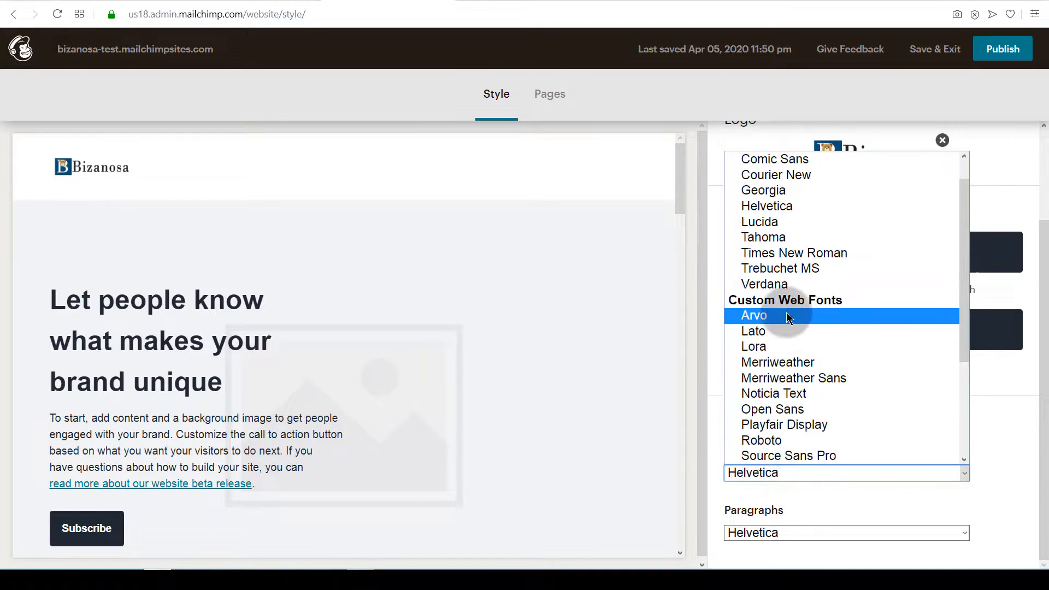
{"action": "scroll", "coordinate": [775, 262], "scroll_direction": "up", "scroll_amount": 1}
{"action": "left_click", "coordinate": [773, 191]}
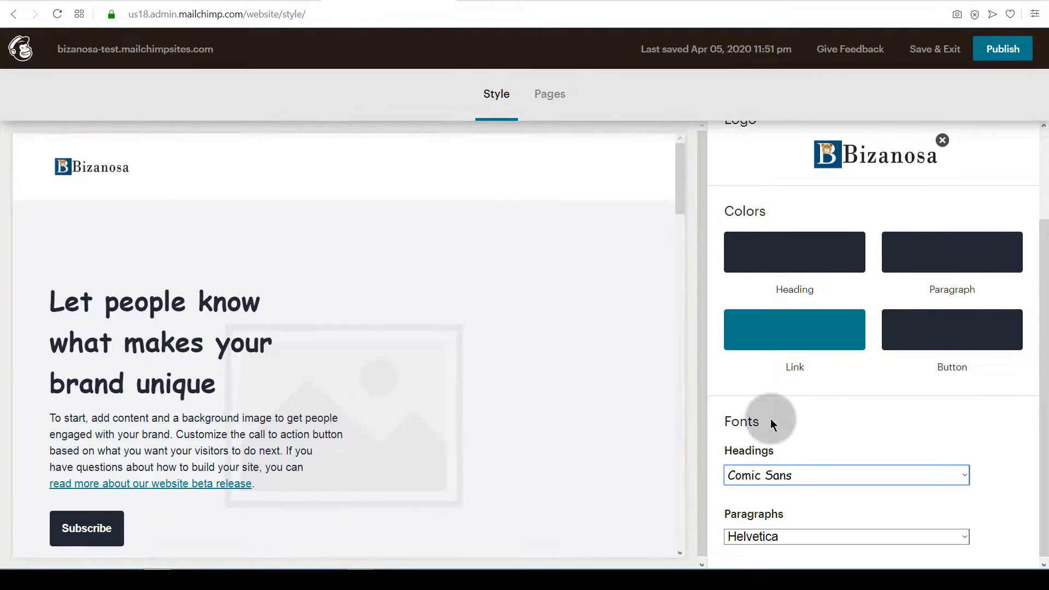
In Pages, add a new Page named About so it joins Home in the navigation.
{"action": "left_click", "coordinate": [552, 97]}
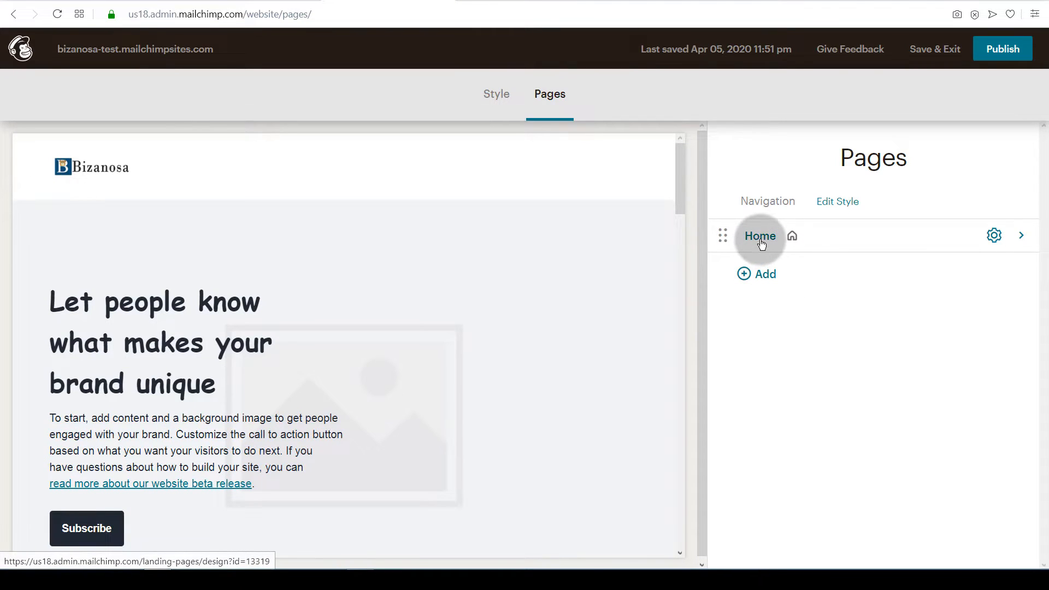
{"action": "left_click", "coordinate": [771, 277]}
{"action": "left_click", "coordinate": [408, 258]}
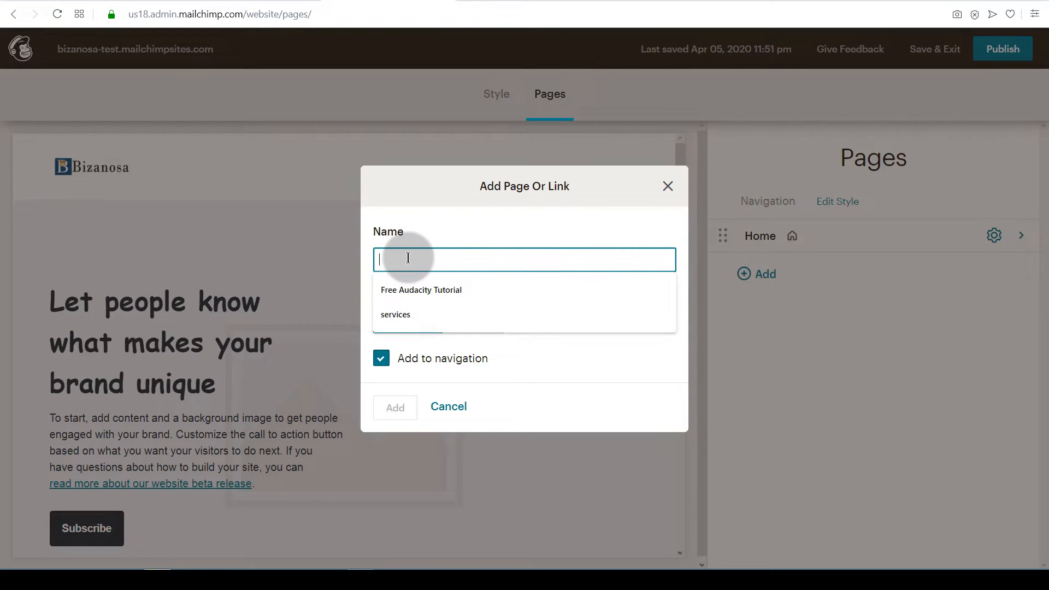
{"action": "type", "text": "ABou"}
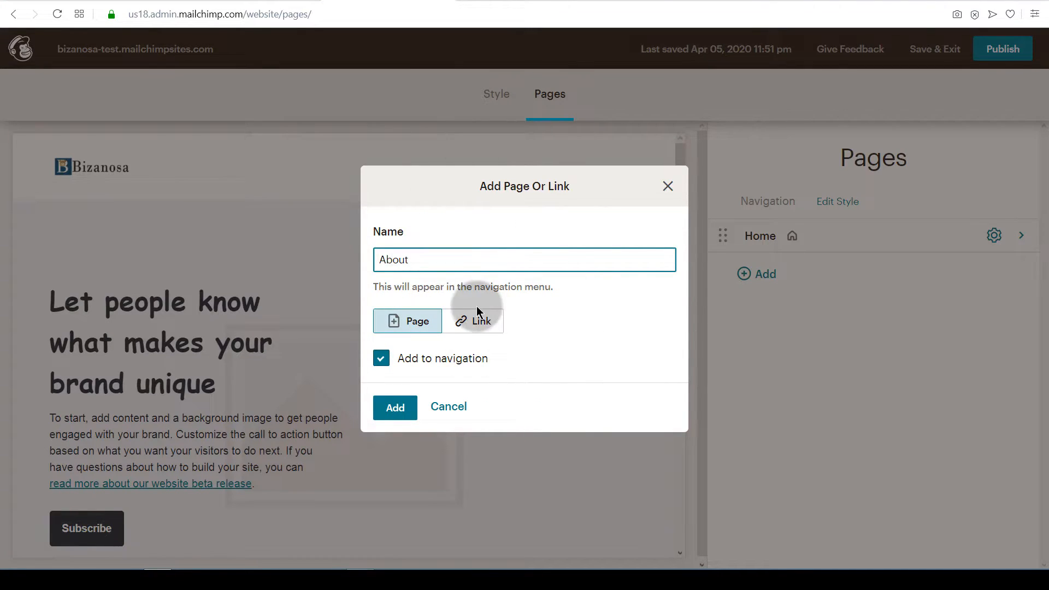
{"action": "left_click", "coordinate": [473, 323]}
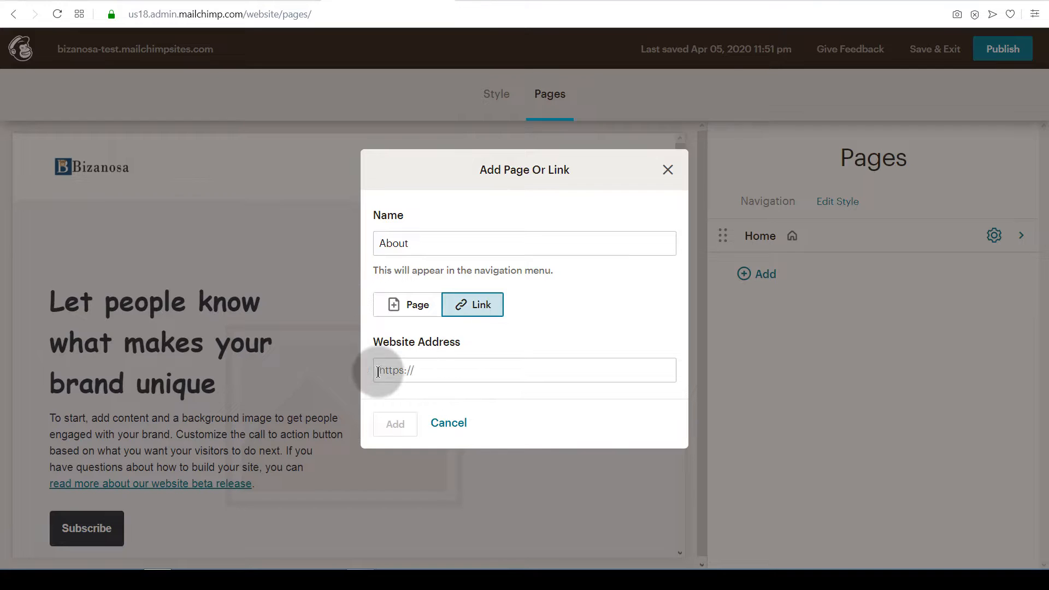
{"action": "left_click", "coordinate": [404, 305]}
{"action": "left_click", "coordinate": [380, 410]}
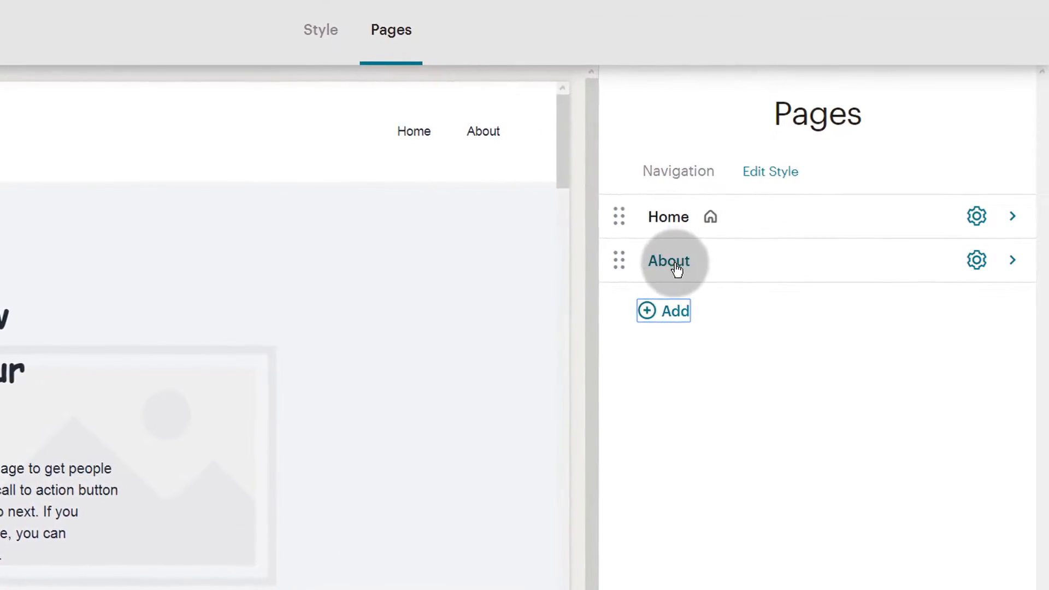
{"action": "left_click", "coordinate": [757, 170]}
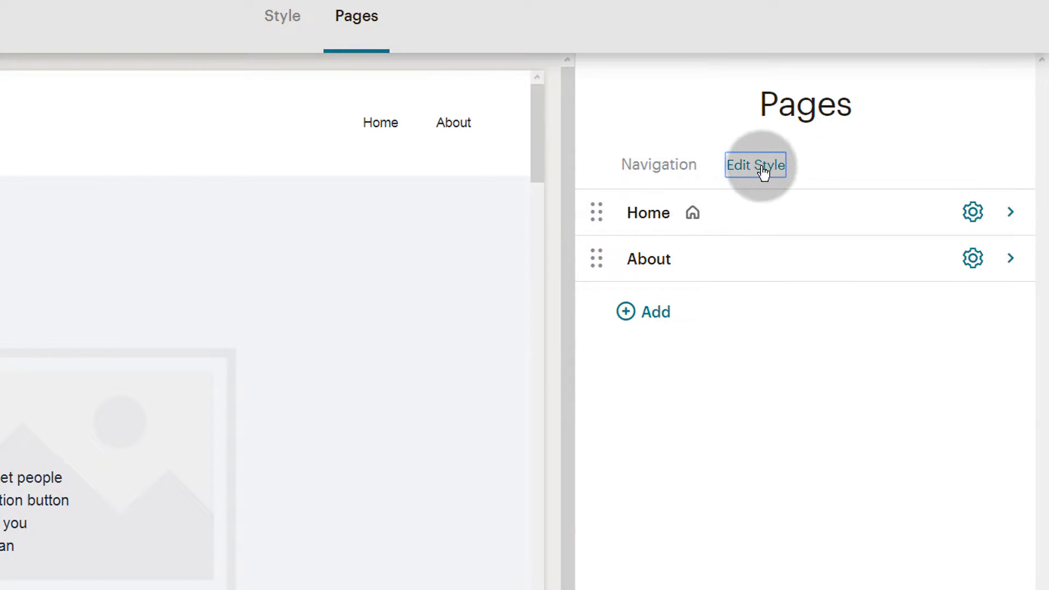
{"action": "left_click", "coordinate": [761, 170]}
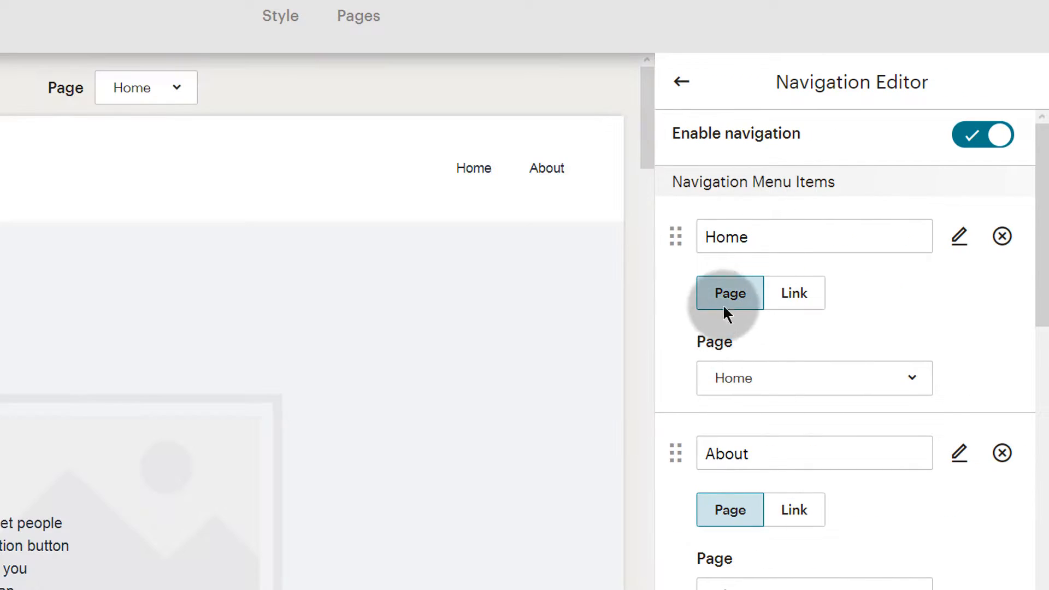
Pick bright blue #2d64c2 as the navigation menu background colour.
{"action": "scroll", "coordinate": [736, 345], "scroll_direction": "down", "scroll_amount": 2}
{"action": "scroll", "coordinate": [735, 346], "scroll_direction": "down", "scroll_amount": 5}
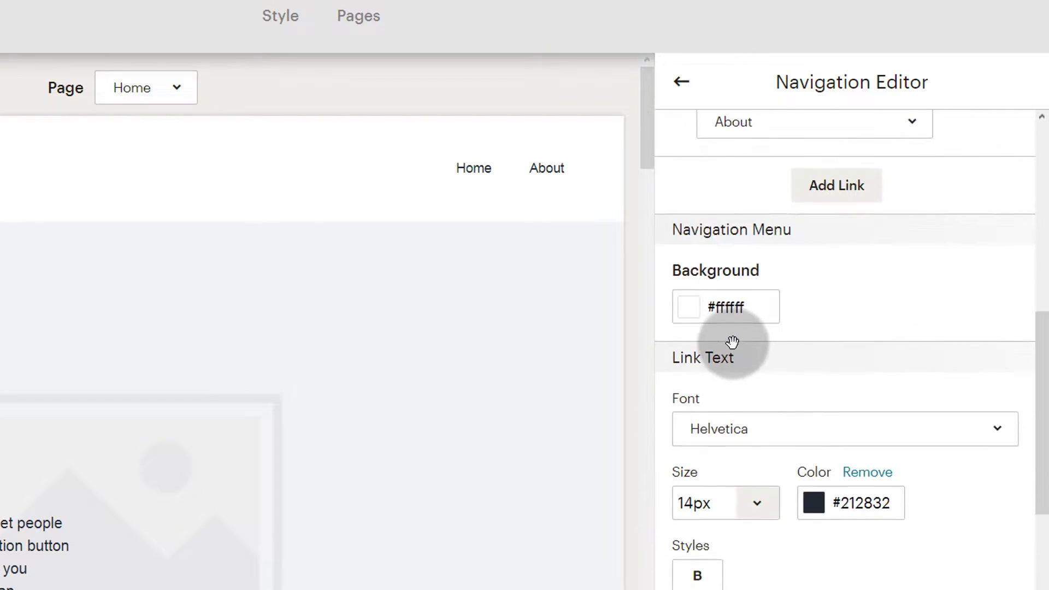
{"action": "scroll", "coordinate": [730, 302], "scroll_direction": "down", "scroll_amount": 2}
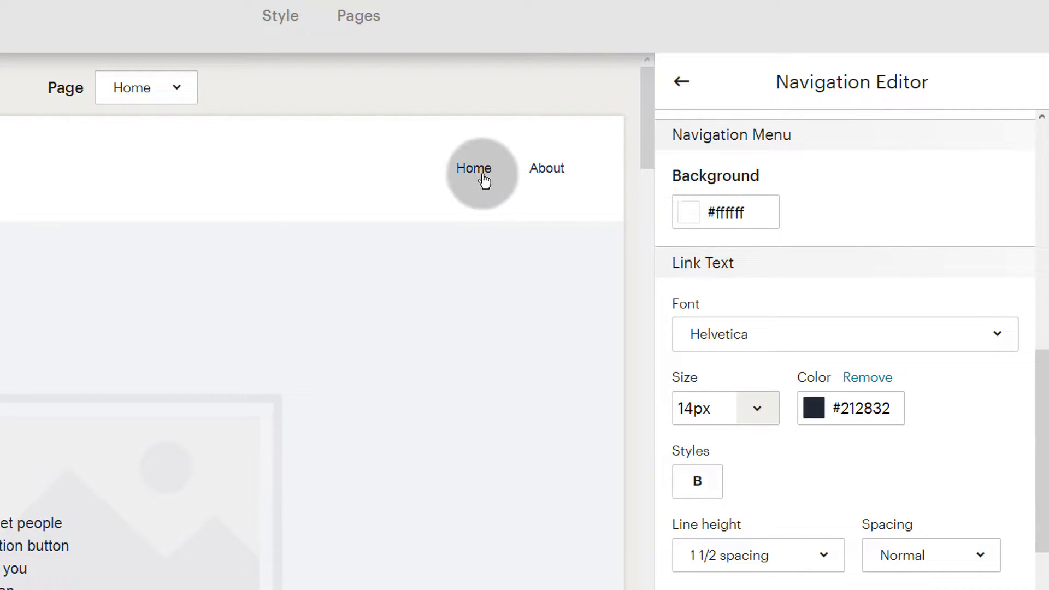
{"action": "left_click", "coordinate": [717, 212]}
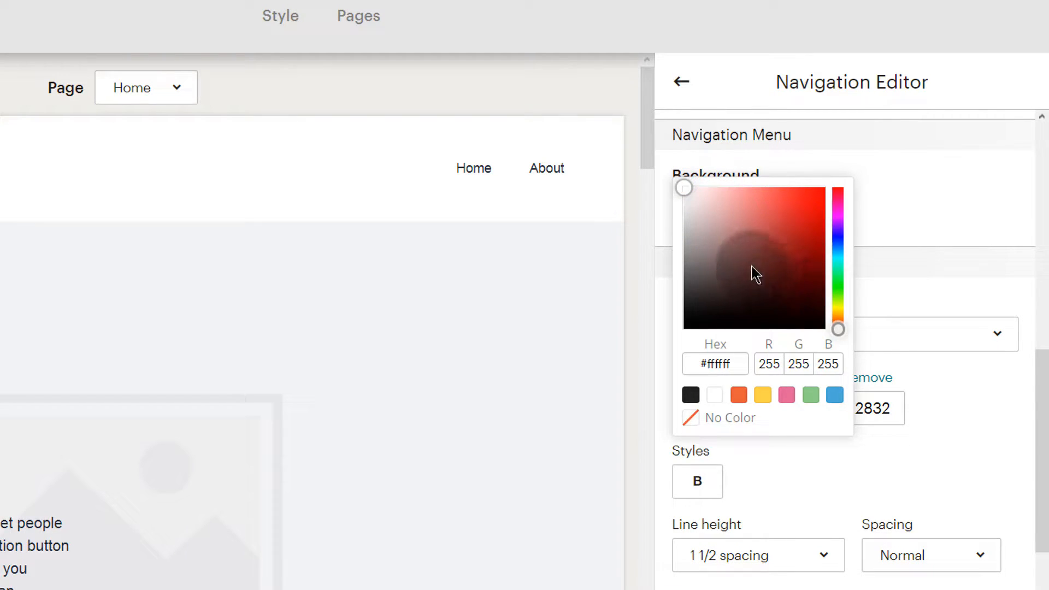
{"action": "left_click", "coordinate": [703, 237]}
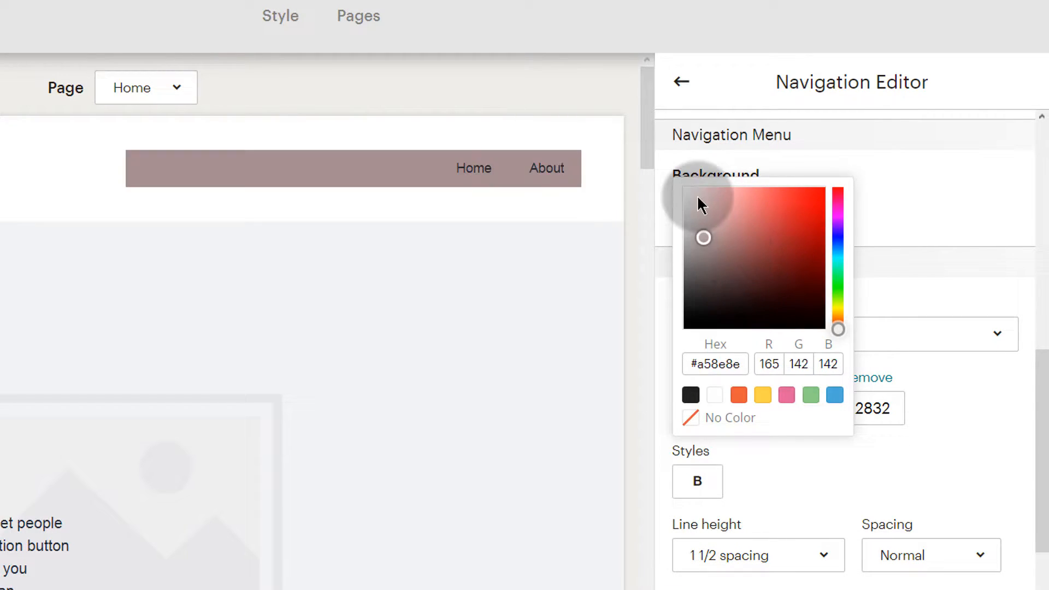
{"action": "left_click", "coordinate": [836, 227]}
{"action": "left_click", "coordinate": [838, 243]}
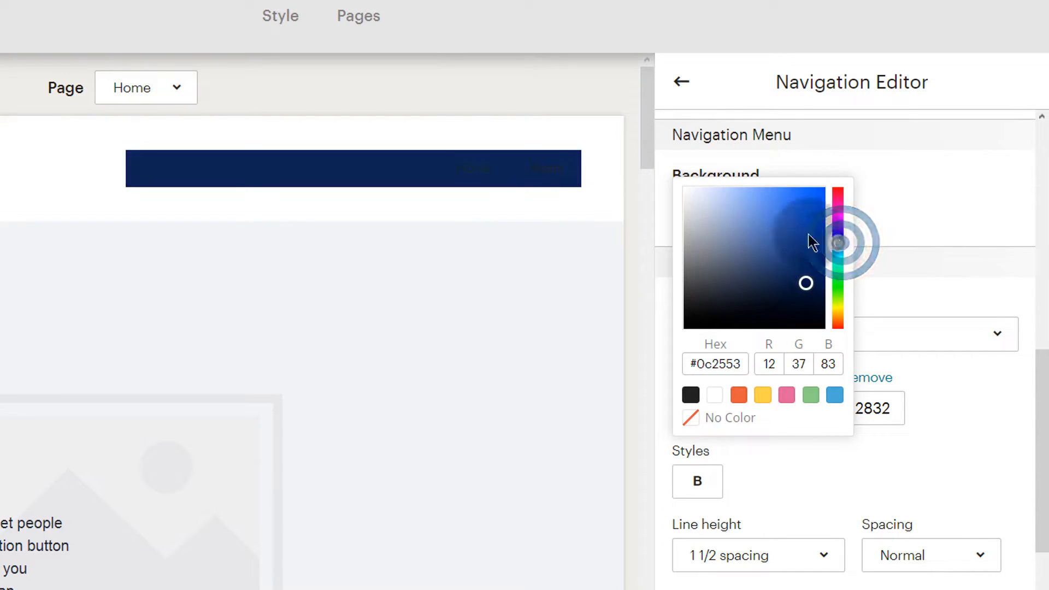
{"action": "left_click", "coordinate": [791, 216]}
{"action": "left_click_drag", "start_coordinate": [799, 226], "coordinate": [792, 231]}
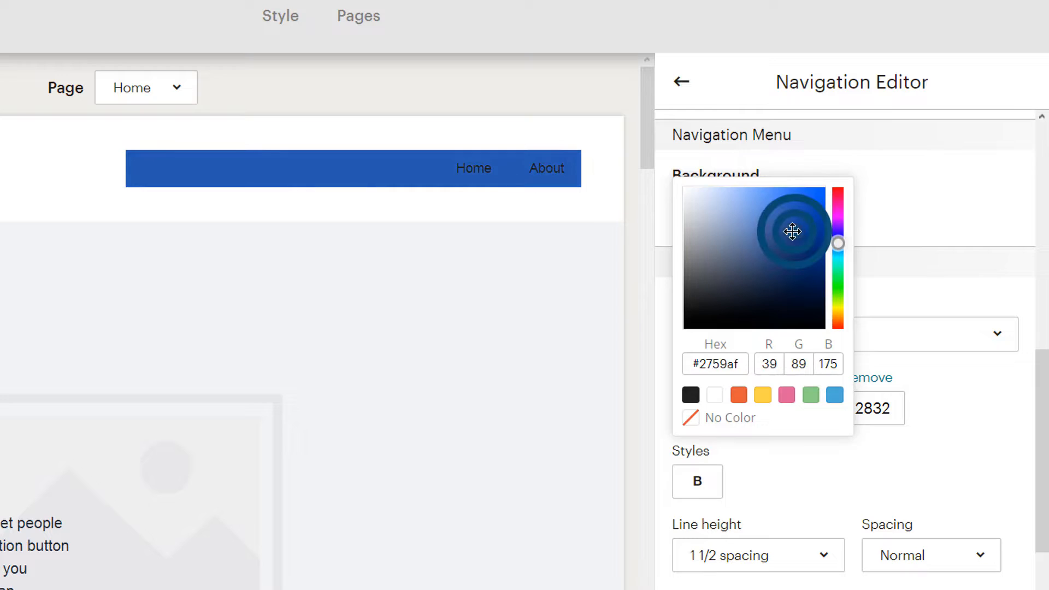
{"action": "left_click", "coordinate": [777, 214]}
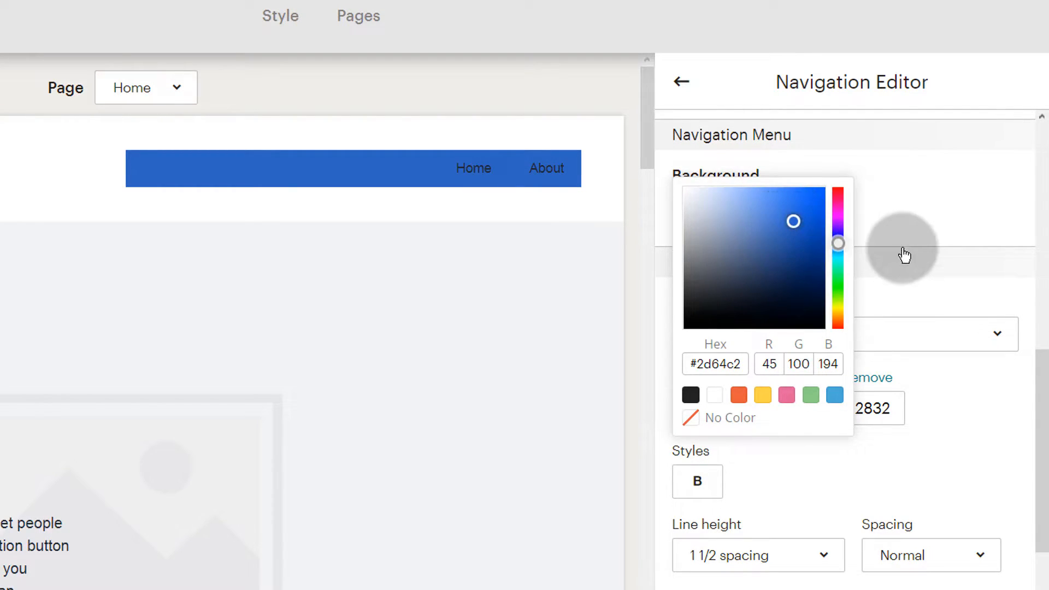
{"action": "left_click", "coordinate": [902, 250]}
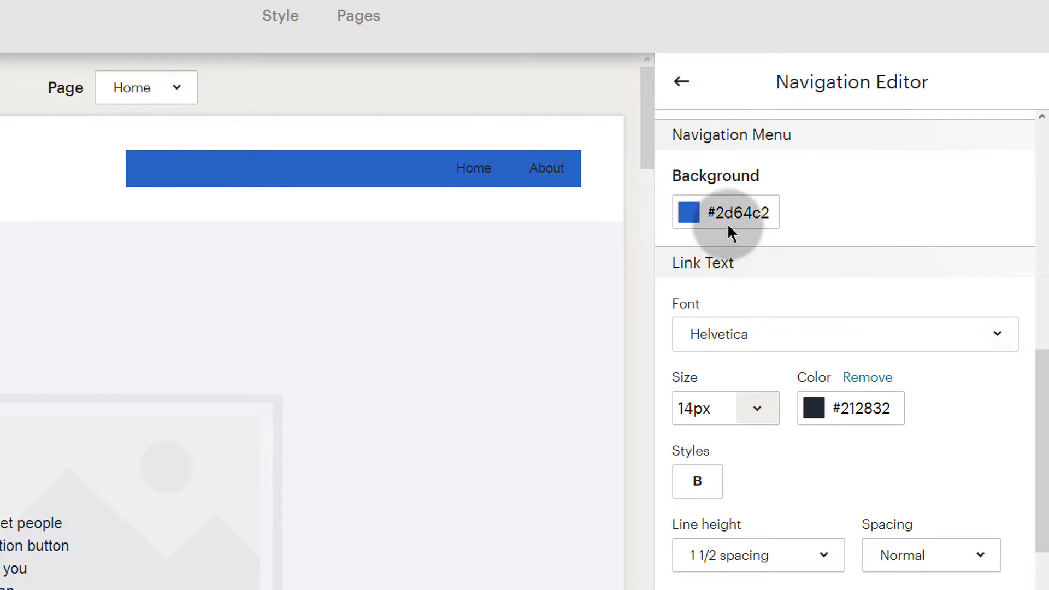
Make the navigation link text white and 16px.
{"action": "left_click", "coordinate": [853, 407]}
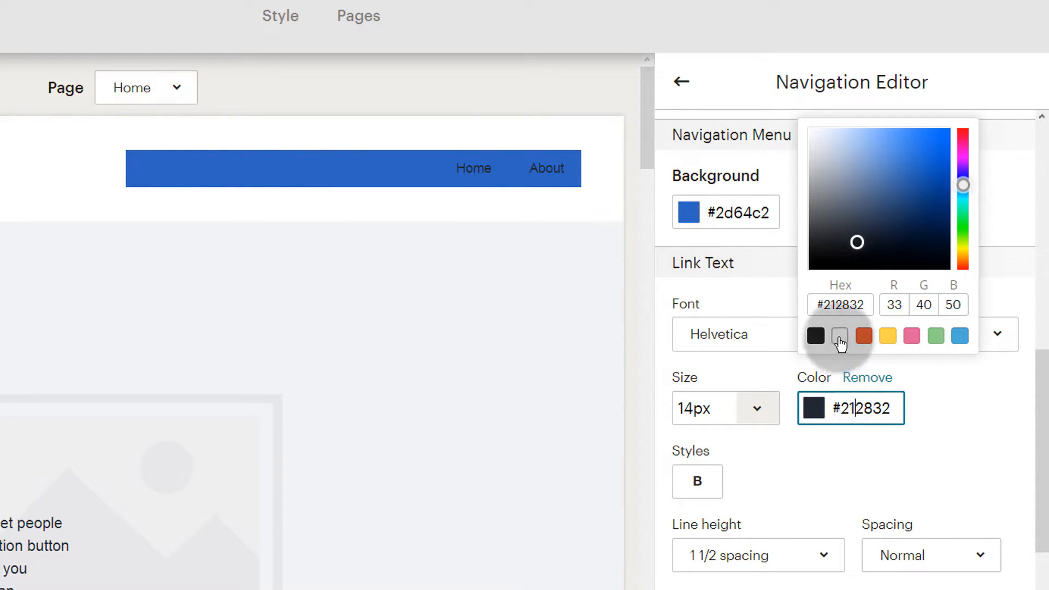
{"action": "left_click", "coordinate": [840, 337]}
{"action": "left_click", "coordinate": [981, 416]}
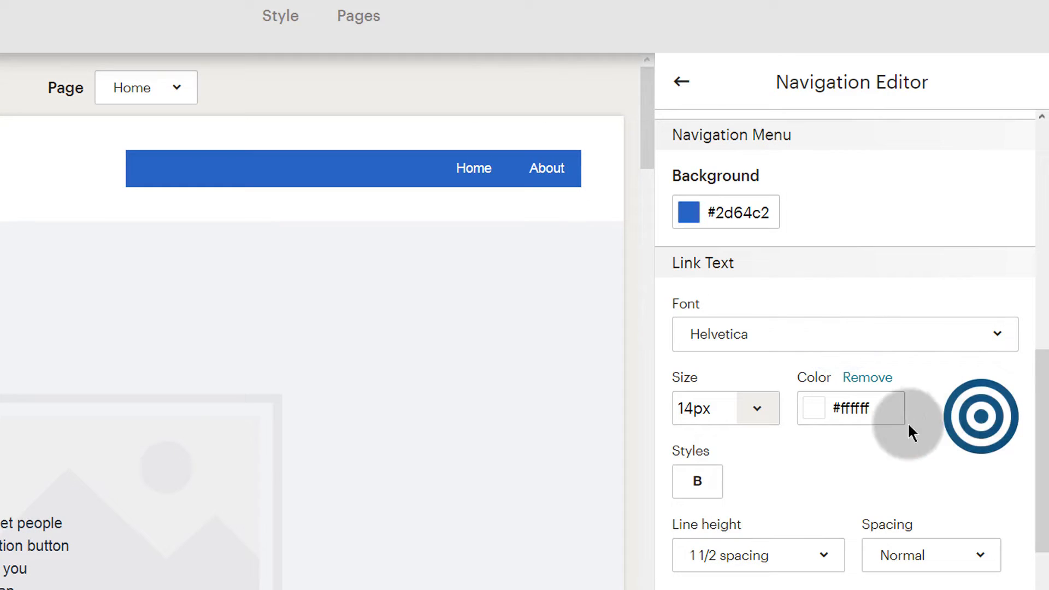
{"action": "left_click", "coordinate": [756, 409]}
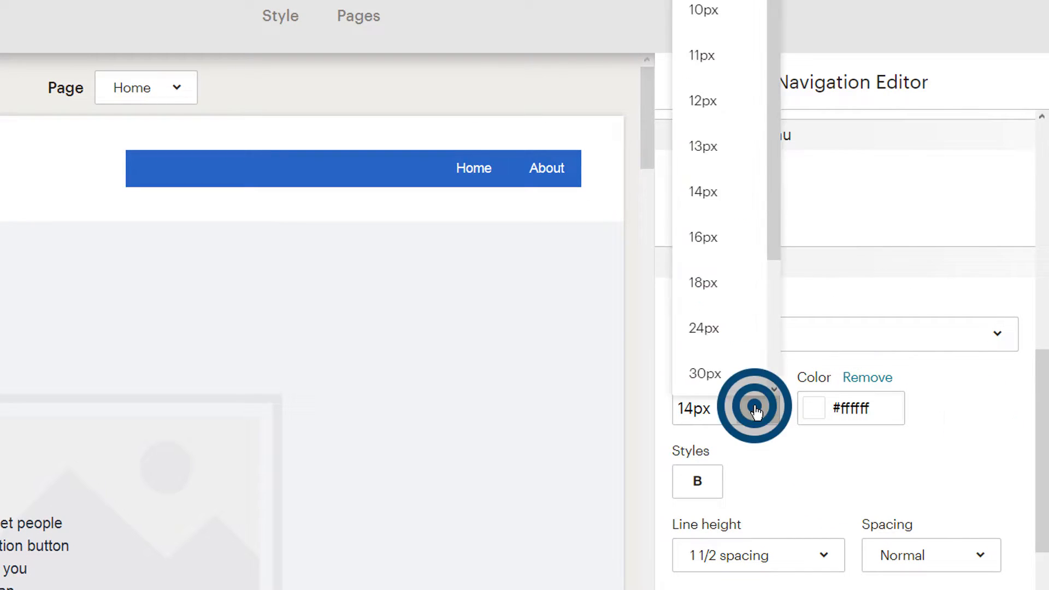
{"action": "left_click", "coordinate": [710, 241]}
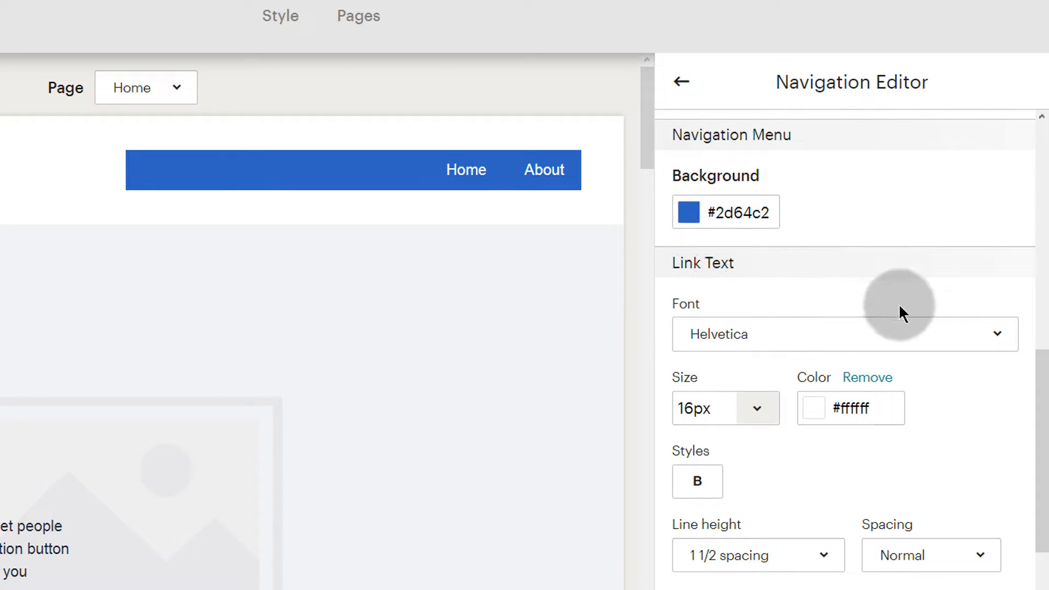
Switch the Enable navigation toggle off and back on.
{"action": "scroll", "coordinate": [852, 394], "scroll_direction": "down", "scroll_amount": 3}
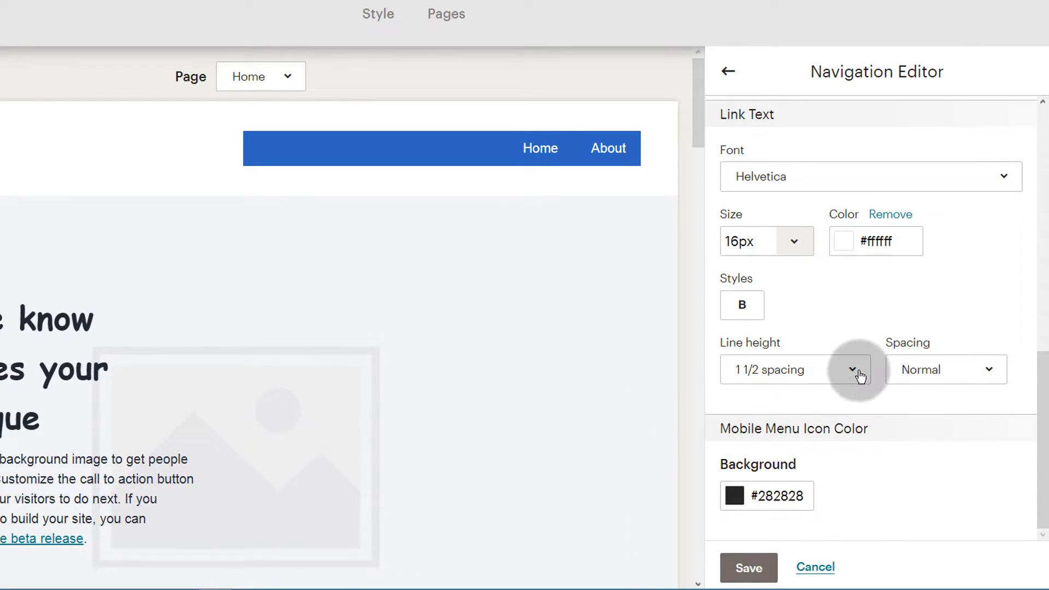
{"action": "scroll", "coordinate": [964, 181], "scroll_direction": "up", "scroll_amount": 10}
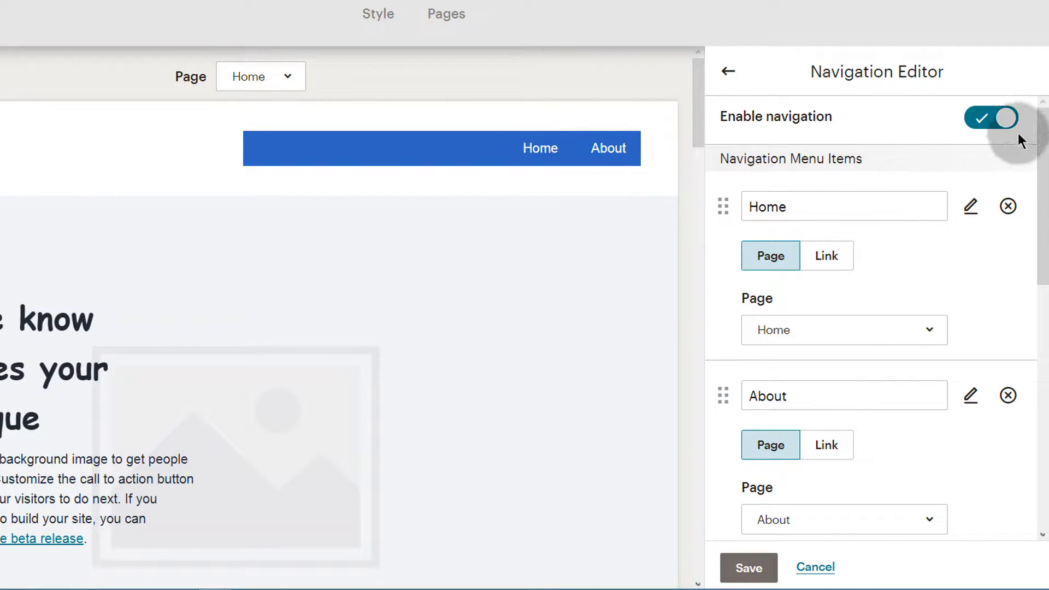
{"action": "left_click", "coordinate": [982, 125]}
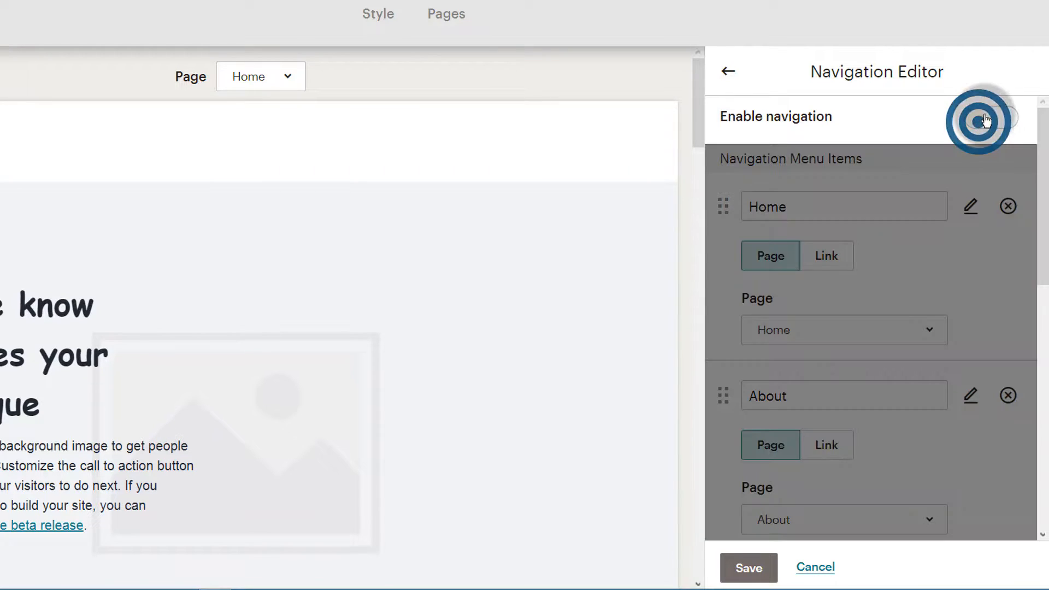
{"action": "left_click", "coordinate": [986, 121]}
{"action": "scroll", "coordinate": [803, 351], "scroll_direction": "down", "scroll_amount": 5}
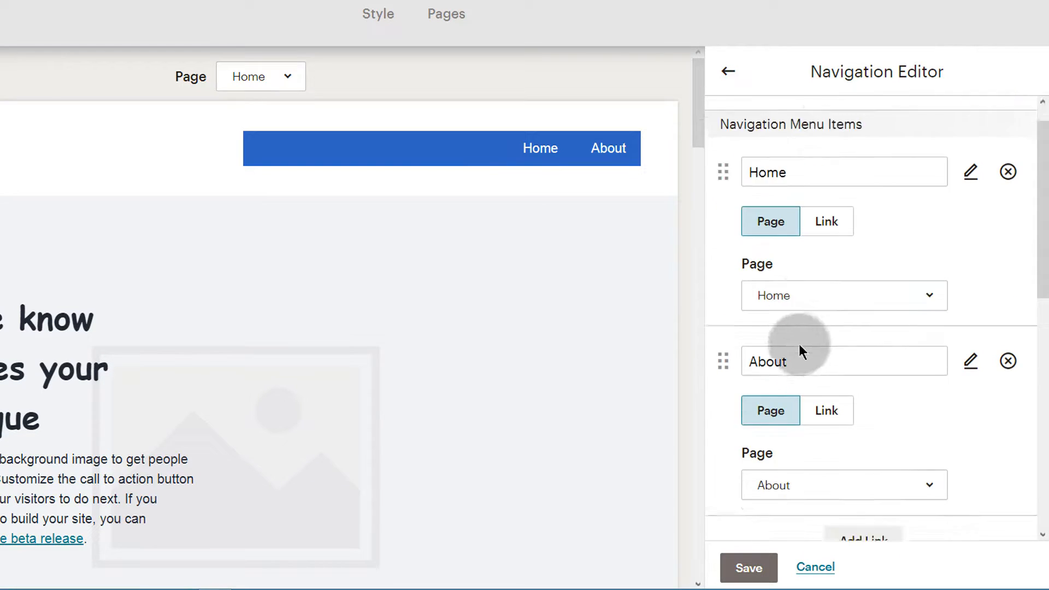
Save the navigation settings and scroll the Home sections list from Navigation to Mailchimp Badge.
{"action": "left_click", "coordinate": [746, 567]}
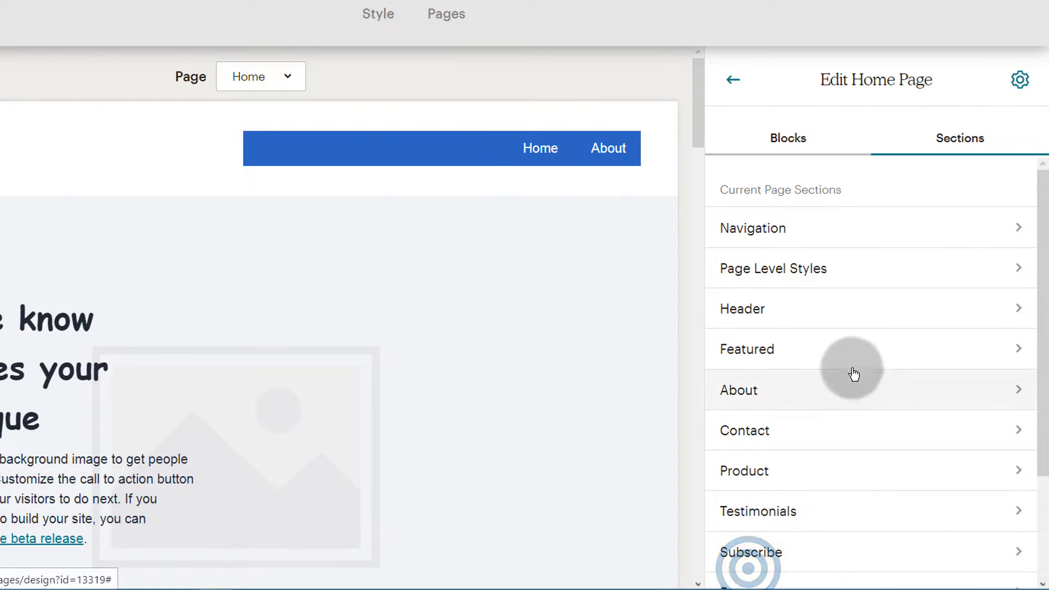
{"action": "scroll", "coordinate": [788, 480], "scroll_direction": "down", "scroll_amount": 3}
{"action": "scroll", "coordinate": [786, 440], "scroll_direction": "up", "scroll_amount": 3}
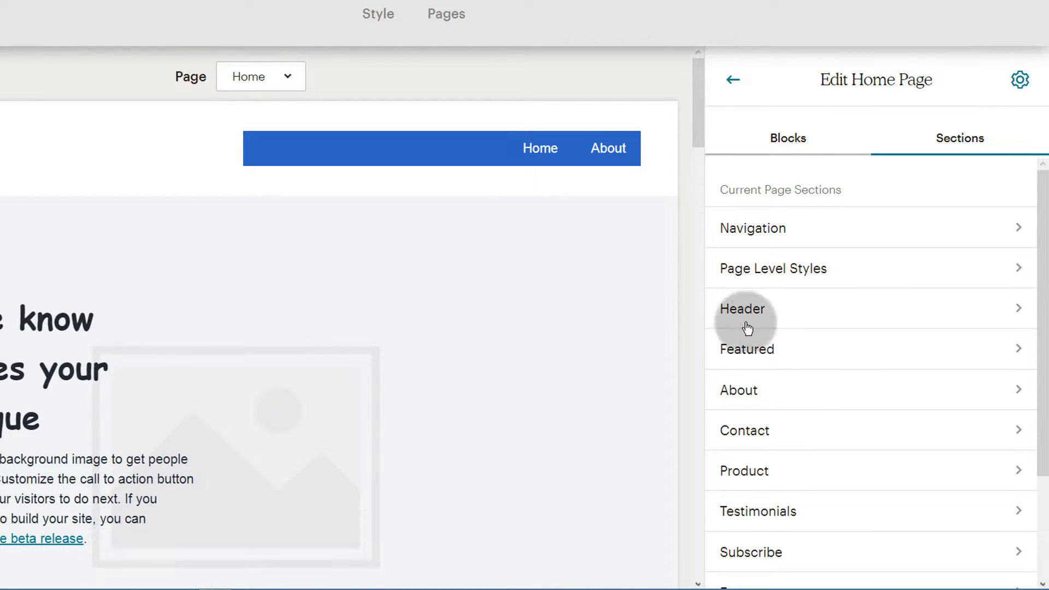
{"action": "scroll", "coordinate": [762, 275], "scroll_direction": "down", "scroll_amount": 2}
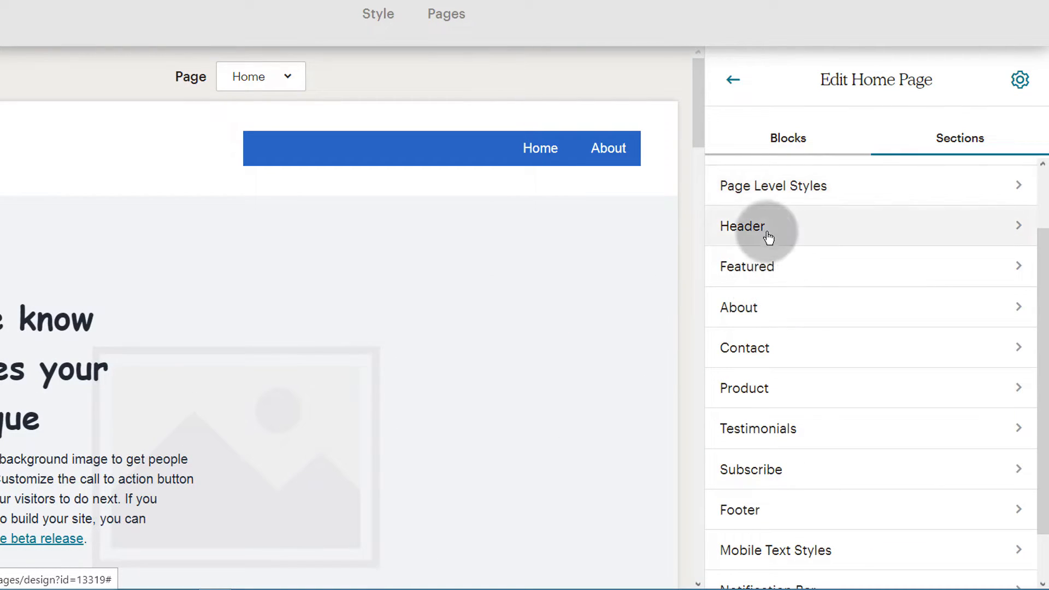
{"action": "scroll", "coordinate": [792, 382], "scroll_direction": "down", "scroll_amount": 1}
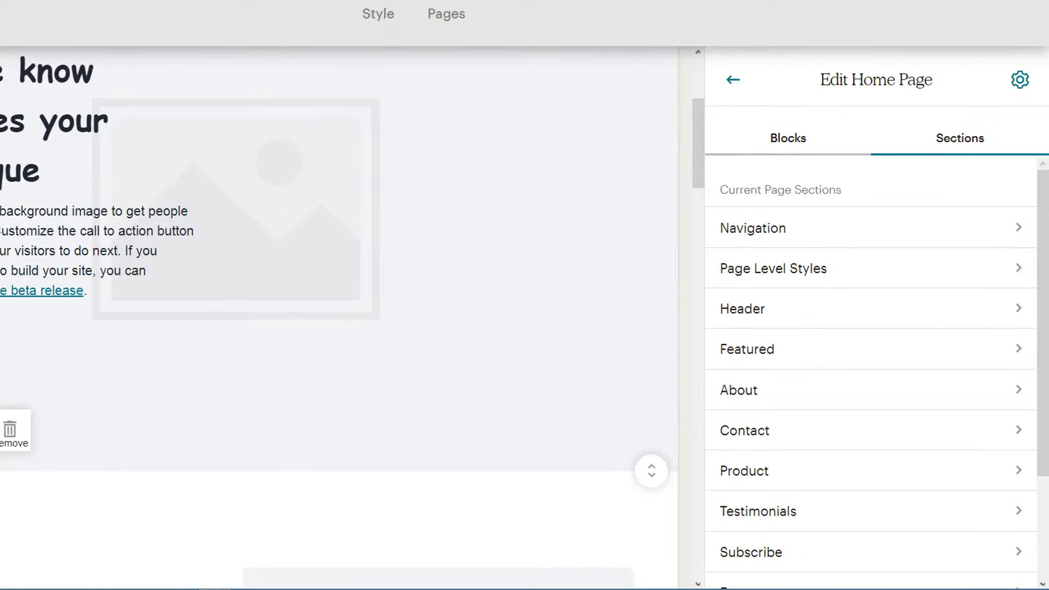
{"action": "scroll", "coordinate": [159, 355], "scroll_direction": "up", "scroll_amount": 5}
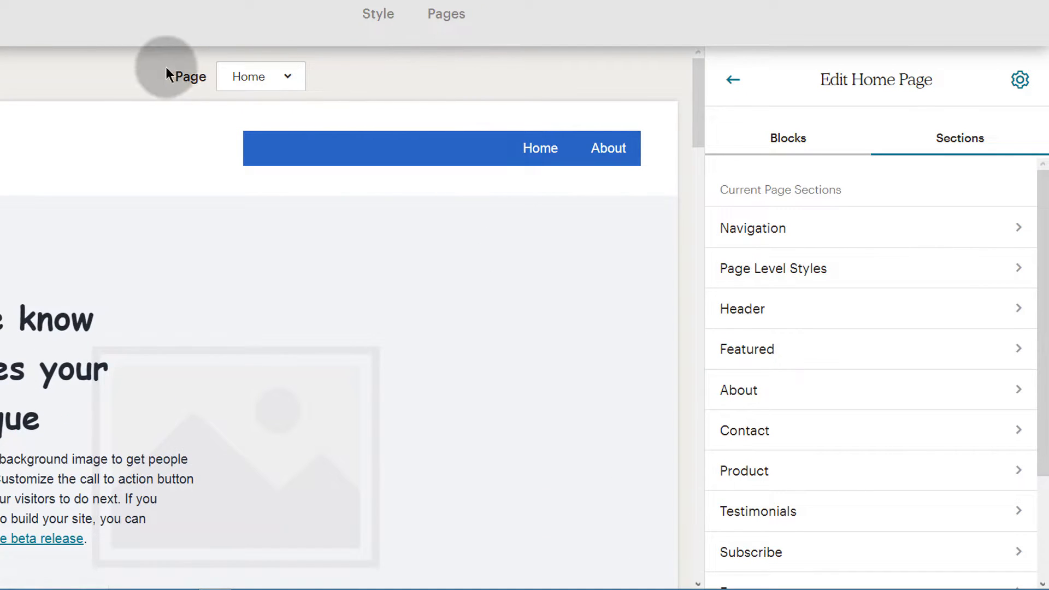
{"action": "left_click", "coordinate": [283, 79]}
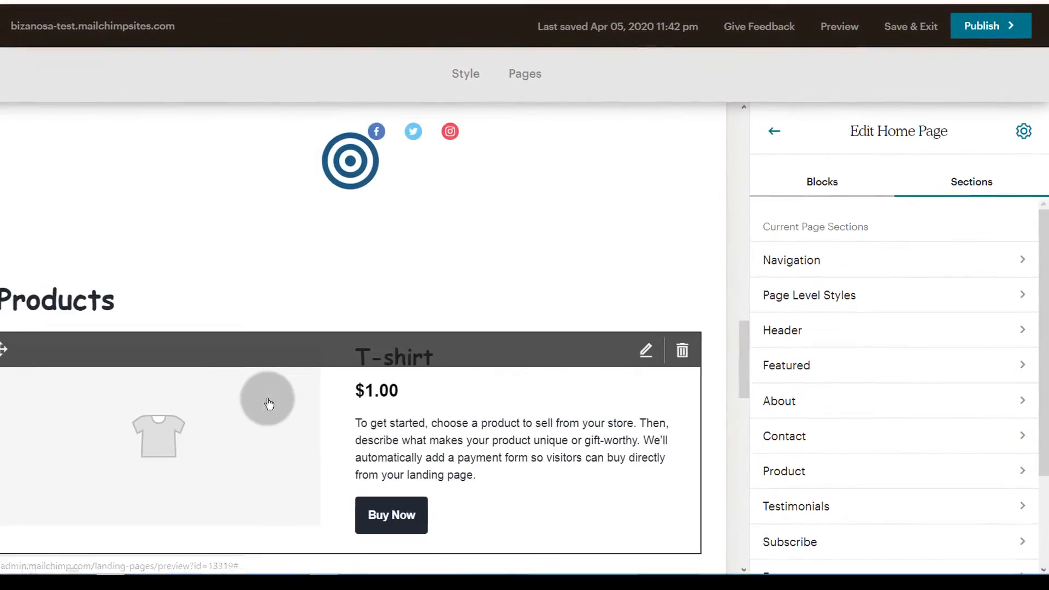
{"action": "scroll", "coordinate": [269, 399], "scroll_direction": "up", "scroll_amount": 10}
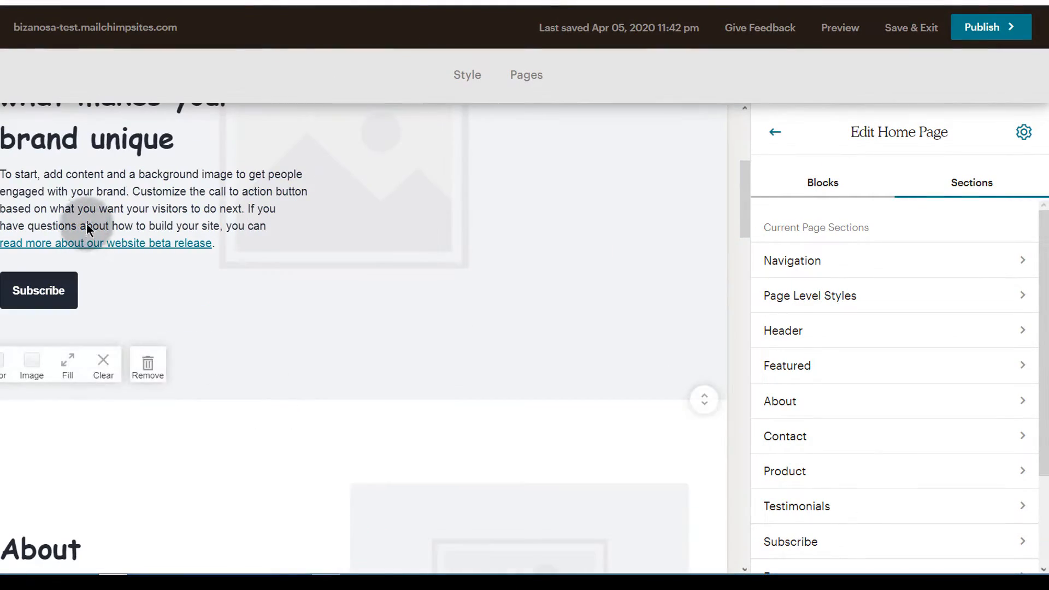
{"action": "scroll", "coordinate": [244, 346], "scroll_direction": "up", "scroll_amount": 4}
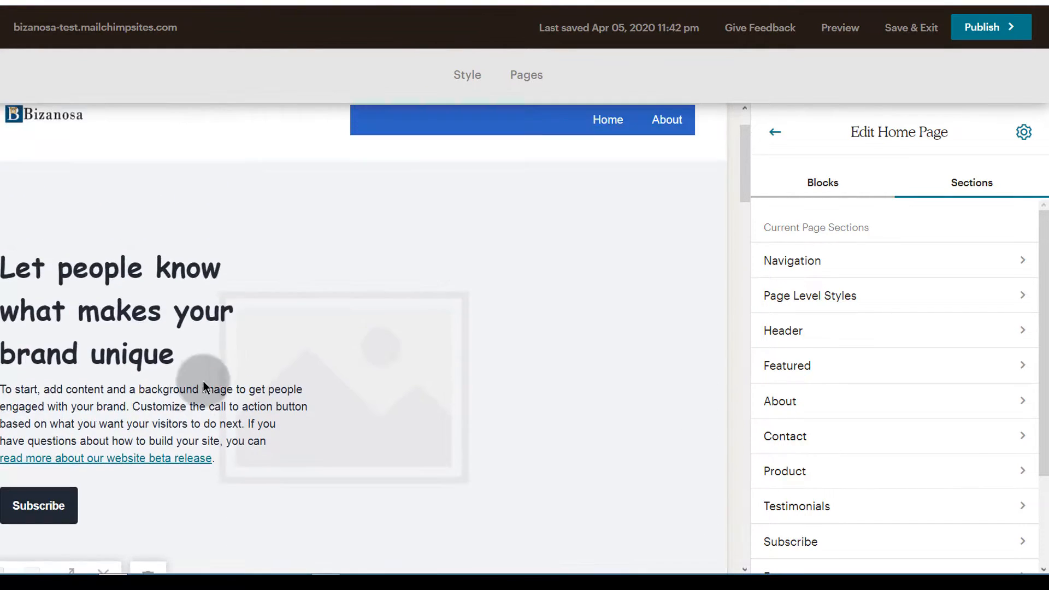
{"action": "scroll", "coordinate": [245, 326], "scroll_direction": "down", "scroll_amount": 15}
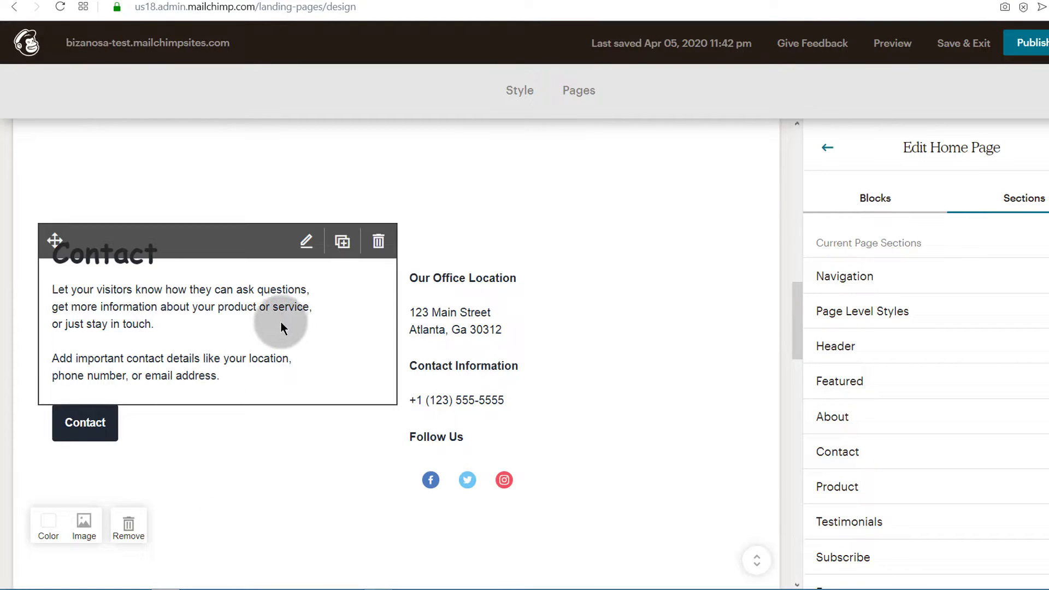
Cut the Contact block's first paragraph down to 'Let yo'.
{"action": "left_click", "coordinate": [307, 243]}
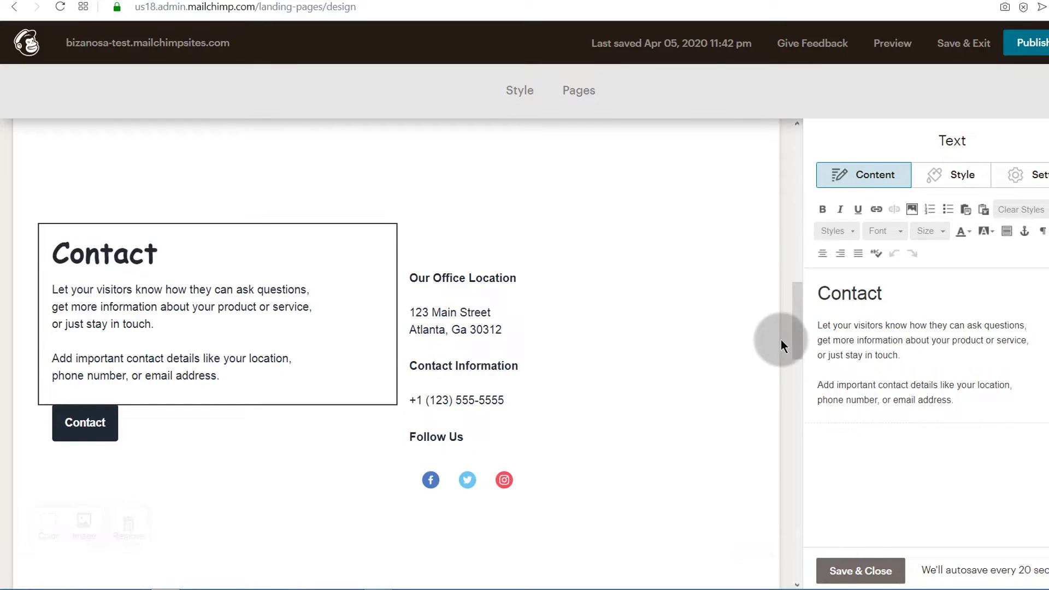
{"action": "triple_click", "coordinate": [859, 341]}
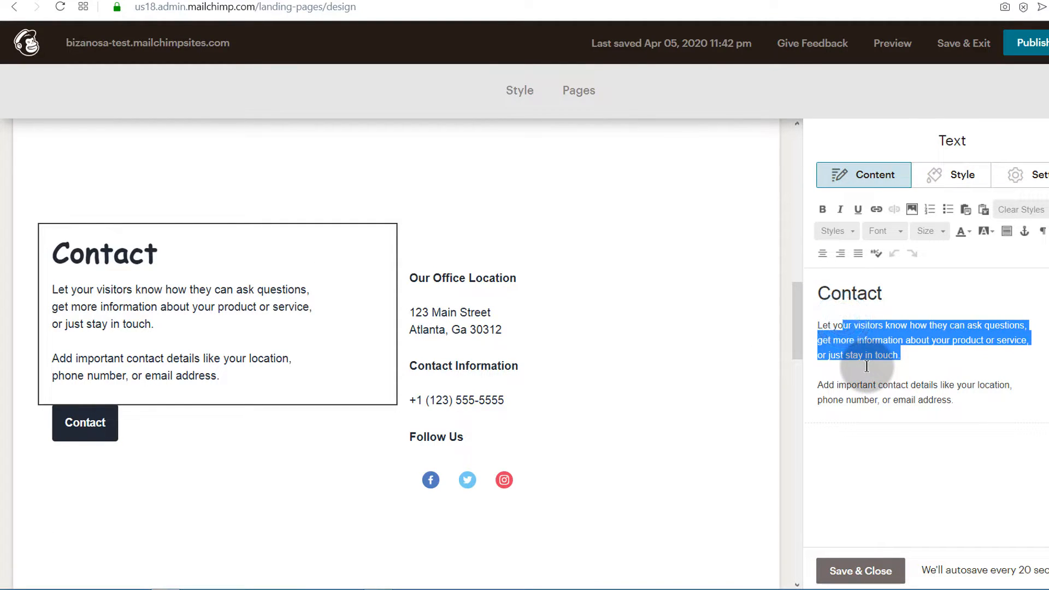
{"action": "key", "text": "BackSpace"}
{"action": "scroll", "coordinate": [209, 444], "scroll_direction": "down", "scroll_amount": 3}
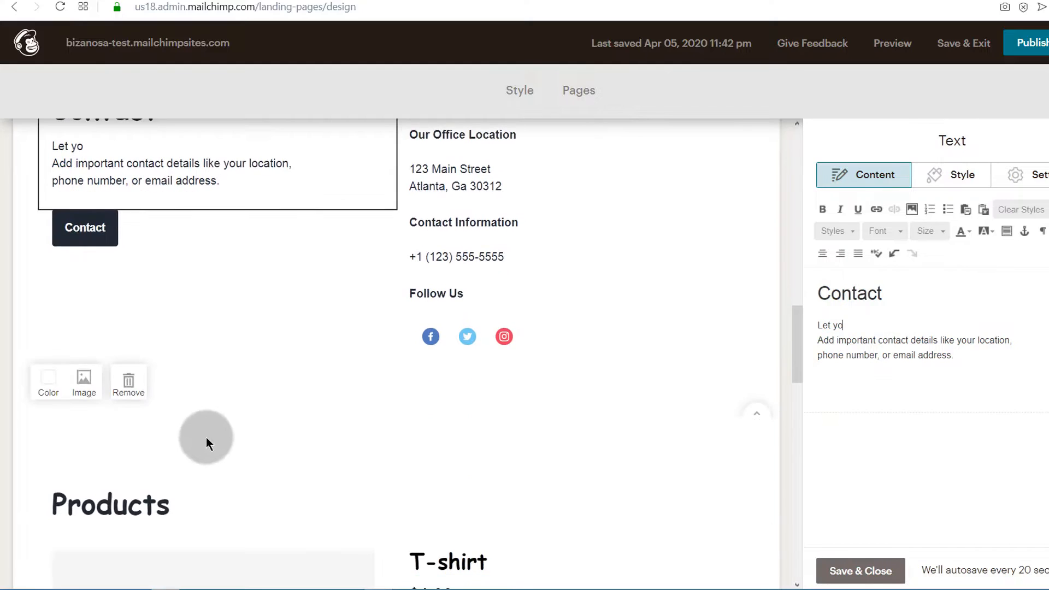
{"action": "scroll", "coordinate": [215, 395], "scroll_direction": "up", "scroll_amount": 4}
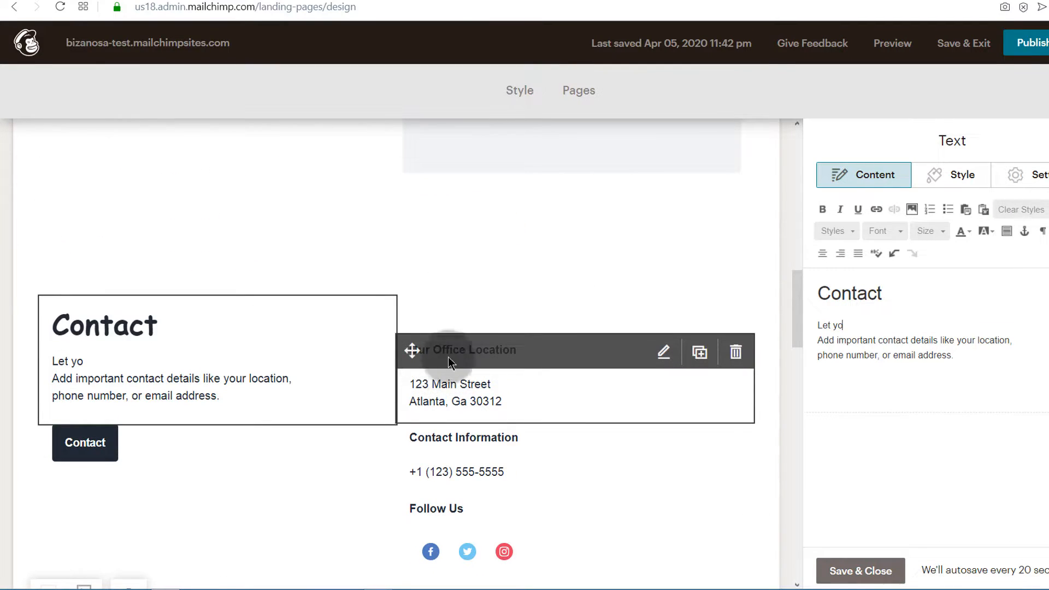
Delete the Our Office Location block and confirm the deletion.
{"action": "left_click", "coordinate": [736, 352]}
{"action": "left_click", "coordinate": [370, 367]}
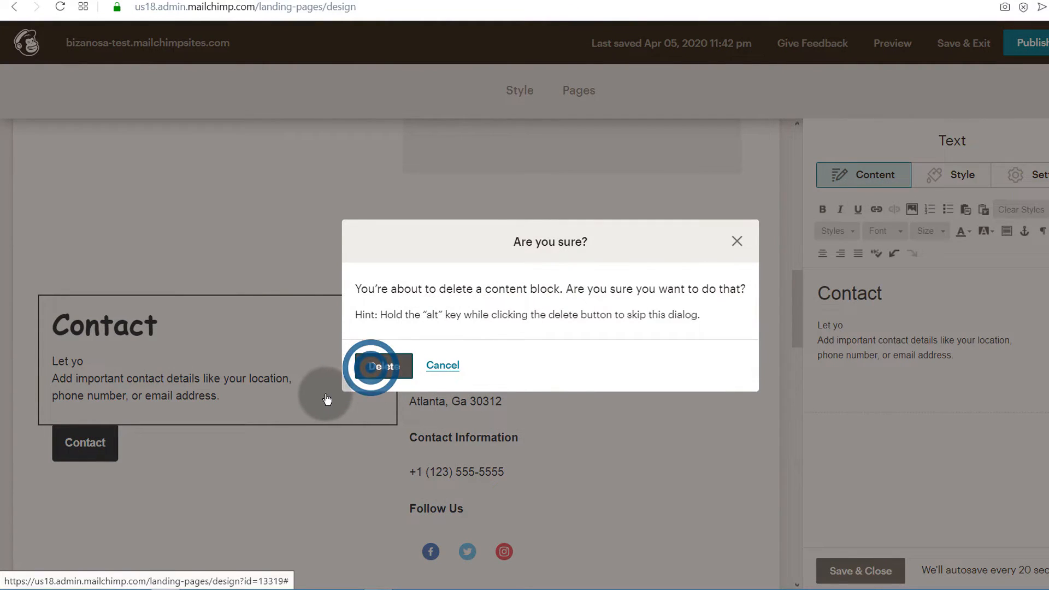
{"action": "scroll", "coordinate": [246, 391], "scroll_direction": "down", "scroll_amount": 4}
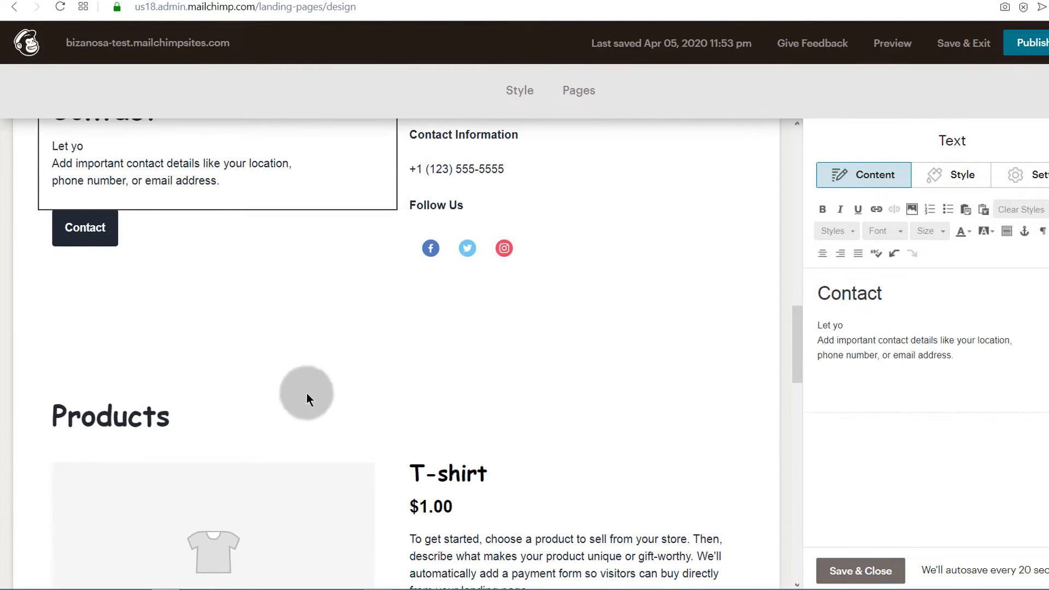
{"action": "scroll", "coordinate": [199, 377], "scroll_direction": "up", "scroll_amount": 10}
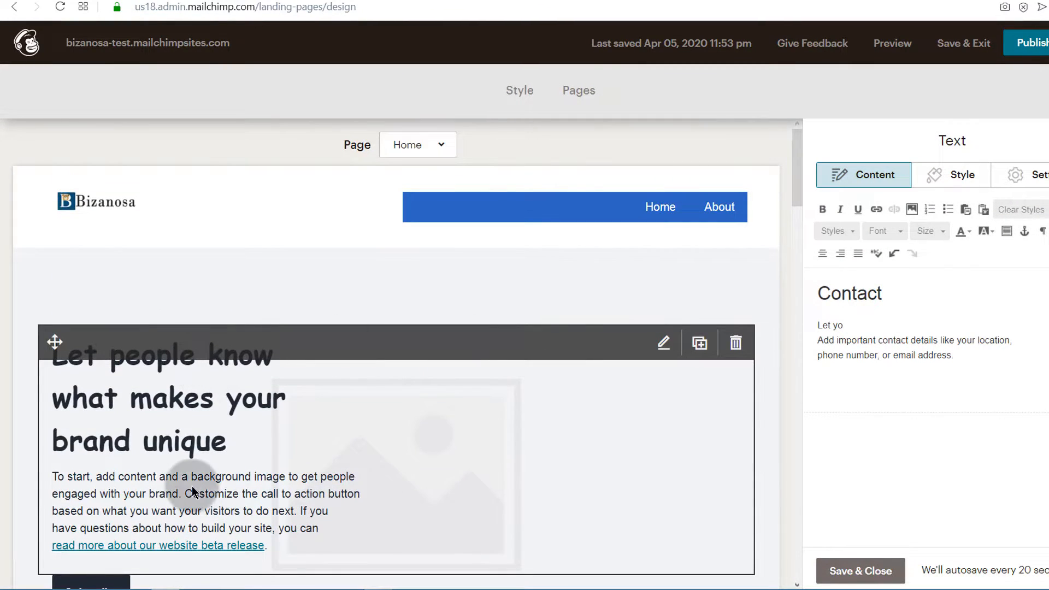
Remove the Products section with its T-shirt item and the Testimonials section from Home.
{"action": "scroll", "coordinate": [196, 476], "scroll_direction": "down", "scroll_amount": 10}
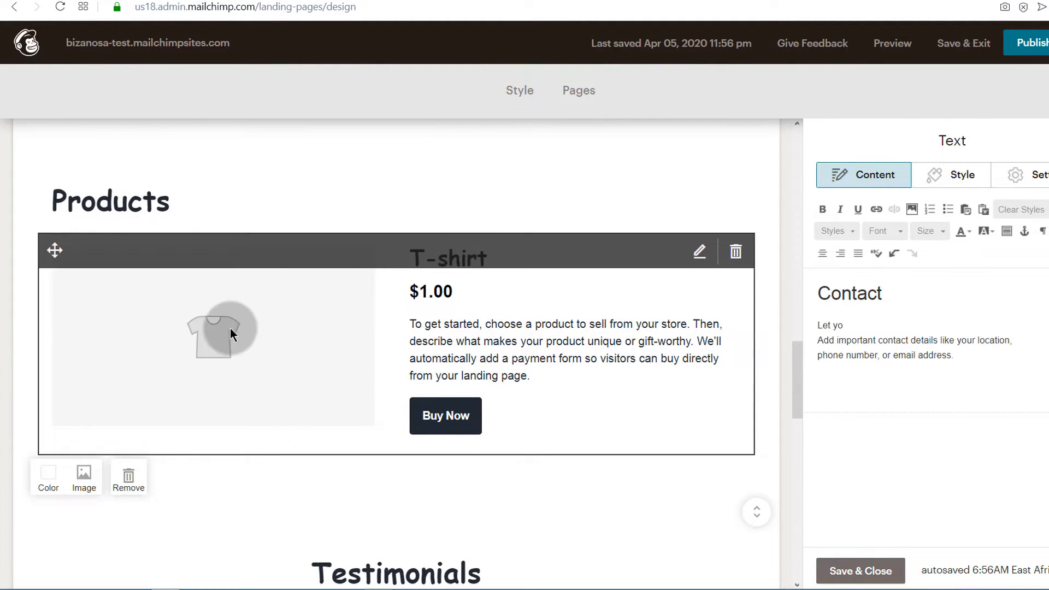
{"action": "left_click", "coordinate": [439, 413]}
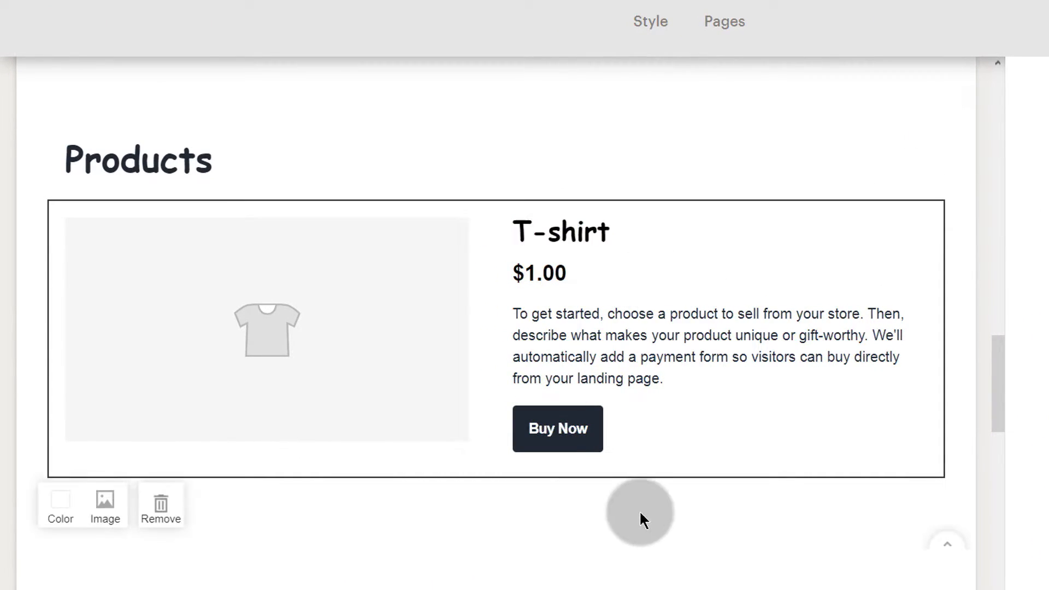
{"action": "mouse_move", "coordinate": [247, 427]}
{"action": "left_click", "coordinate": [163, 505]}
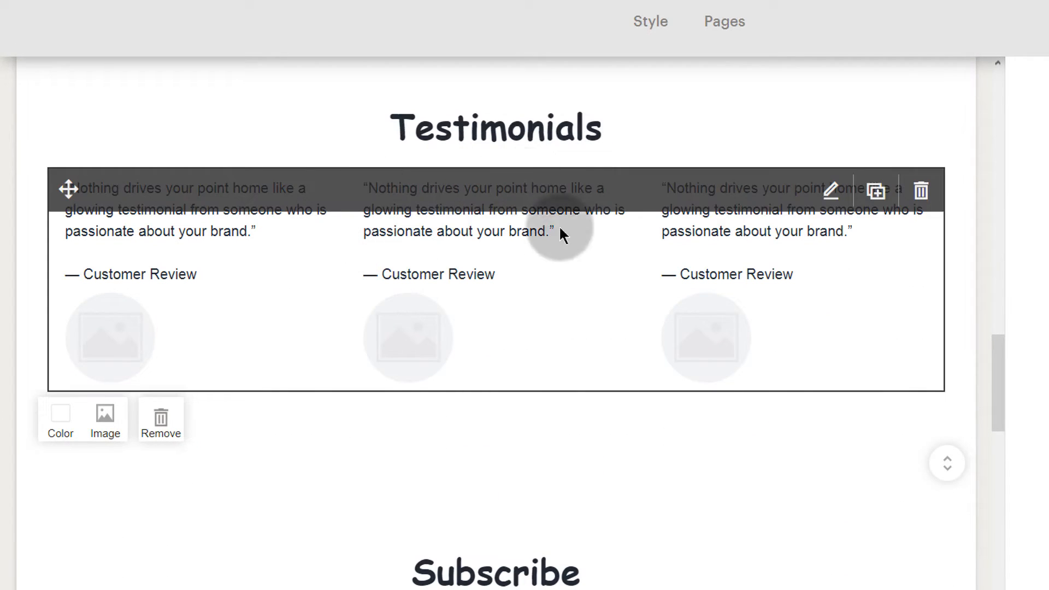
{"action": "left_click", "coordinate": [161, 421]}
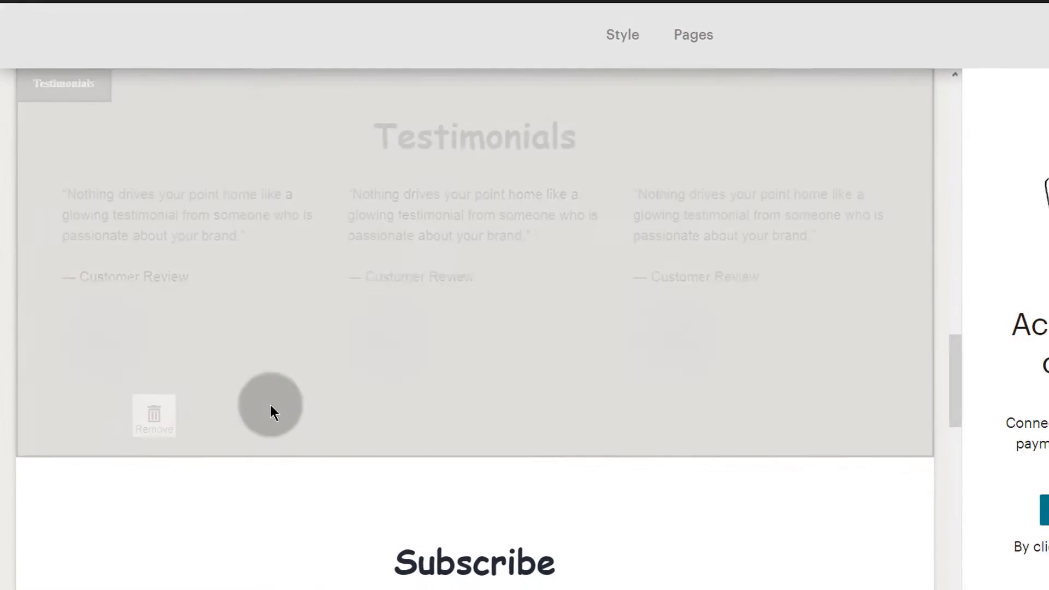
{"action": "scroll", "coordinate": [311, 426], "scroll_direction": "up", "scroll_amount": 20}
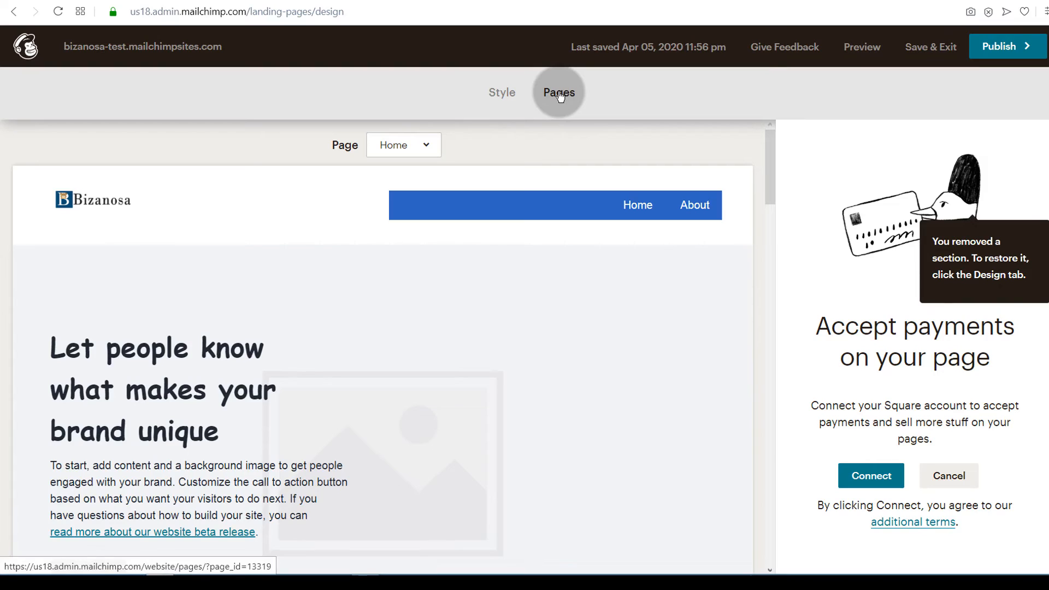
Look through the site's style settings.
{"action": "left_click", "coordinate": [497, 93]}
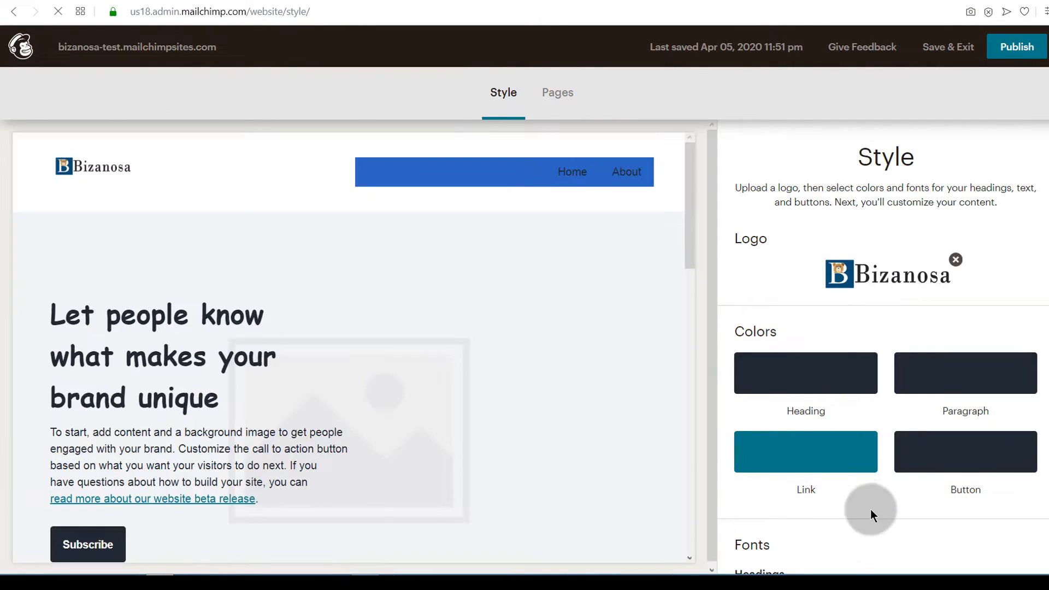
{"action": "scroll", "coordinate": [861, 381], "scroll_direction": "down", "scroll_amount": 2}
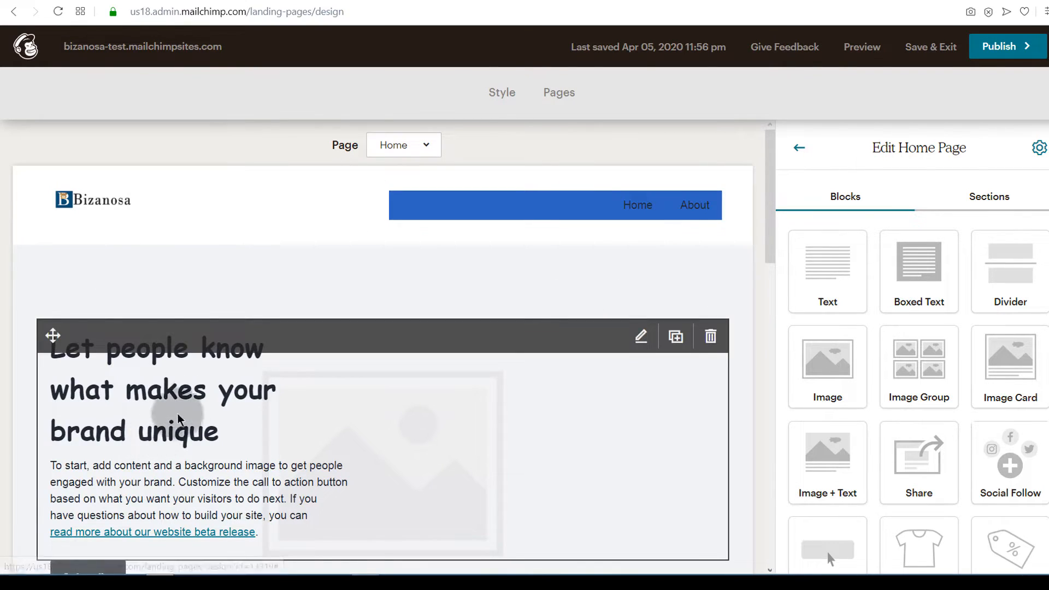
{"action": "scroll", "coordinate": [238, 316], "scroll_direction": "down", "scroll_amount": 15}
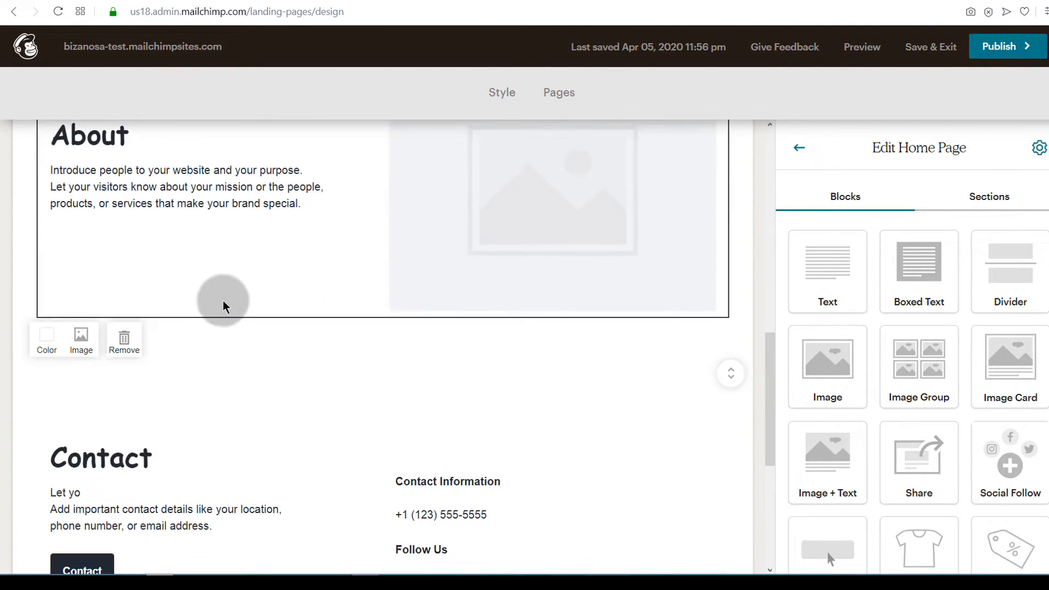
{"action": "scroll", "coordinate": [199, 314], "scroll_direction": "up", "scroll_amount": 15}
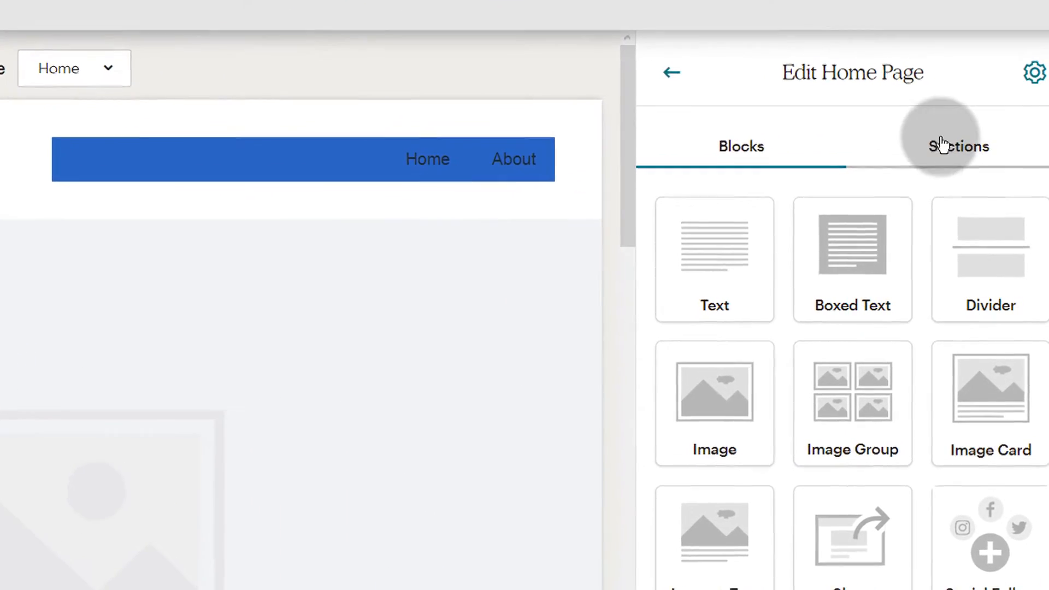
Restore Subscribe from Removed Sections and check it on the canvas.
{"action": "left_click", "coordinate": [942, 145]}
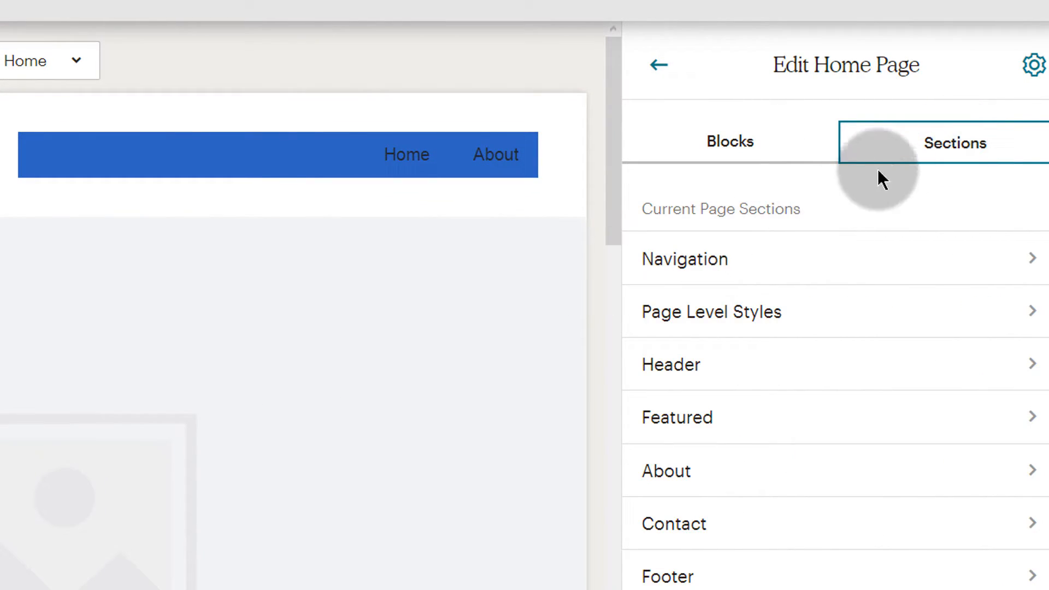
{"action": "scroll", "coordinate": [732, 475], "scroll_direction": "down", "scroll_amount": 5}
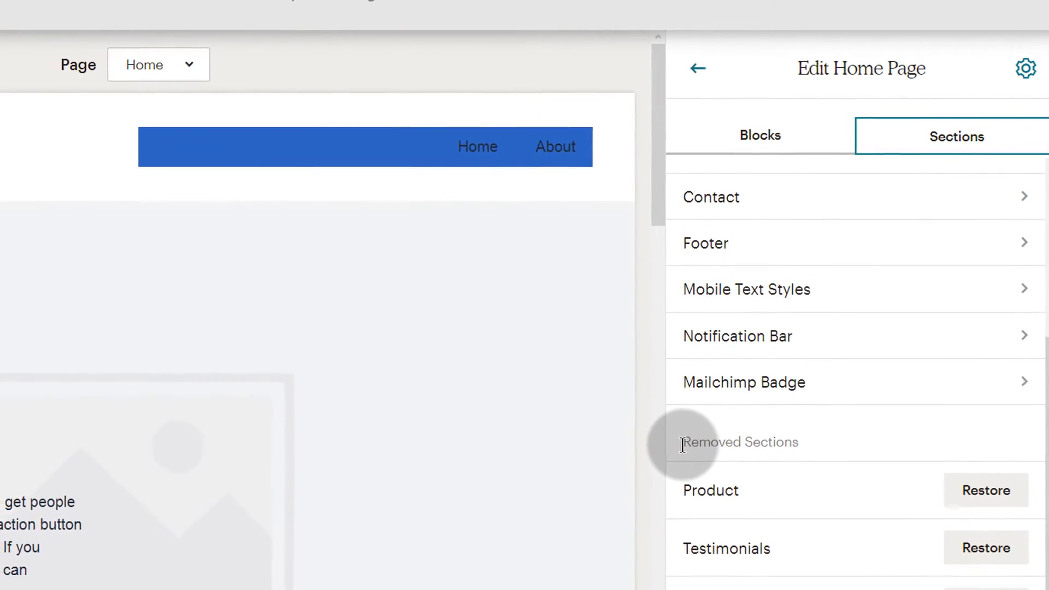
{"action": "left_click_drag", "start_coordinate": [677, 453], "coordinate": [740, 452]}
{"action": "left_click_drag", "start_coordinate": [761, 418], "coordinate": [820, 422]}
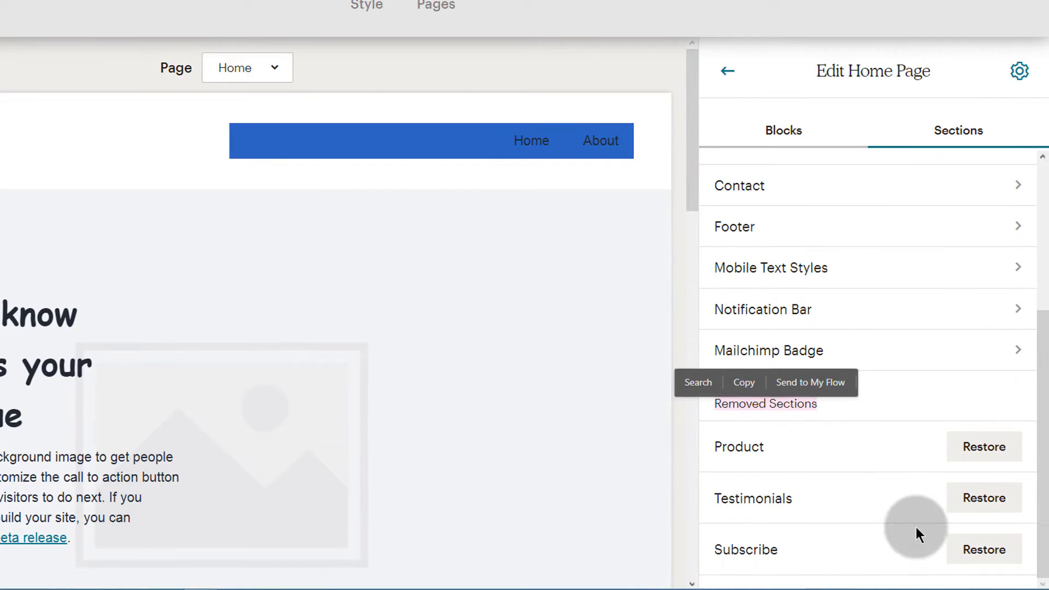
{"action": "left_click", "coordinate": [993, 551]}
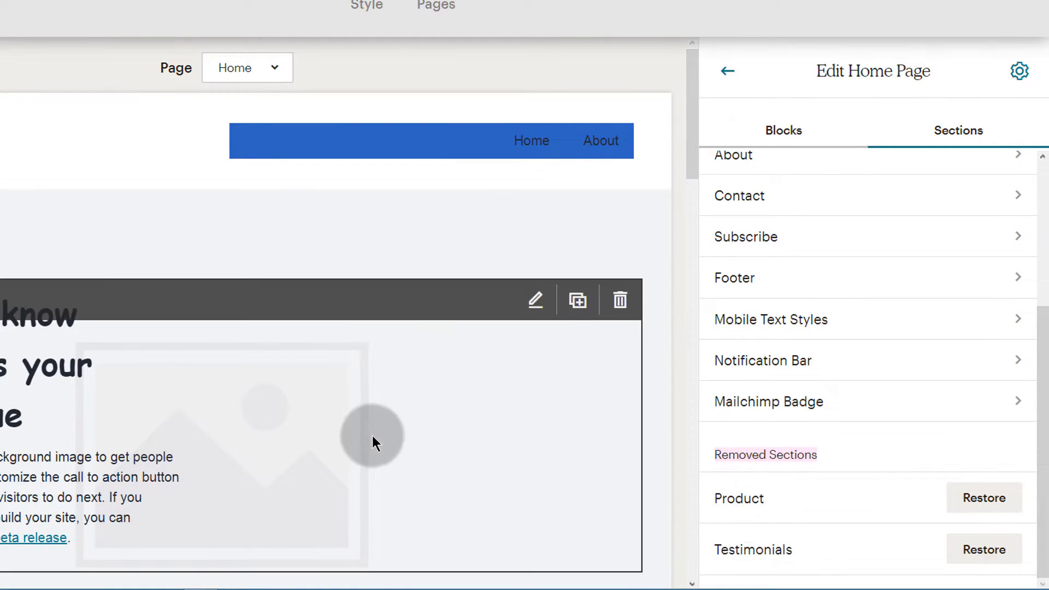
{"action": "scroll", "coordinate": [142, 357], "scroll_direction": "down", "scroll_amount": 15}
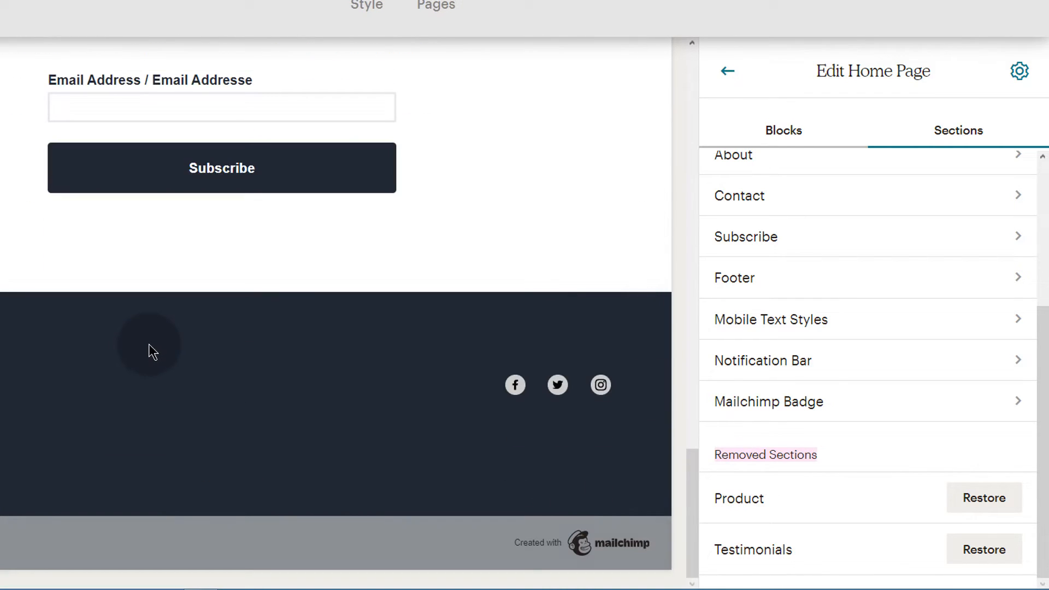
{"action": "scroll", "coordinate": [78, 361], "scroll_direction": "up", "scroll_amount": 6}
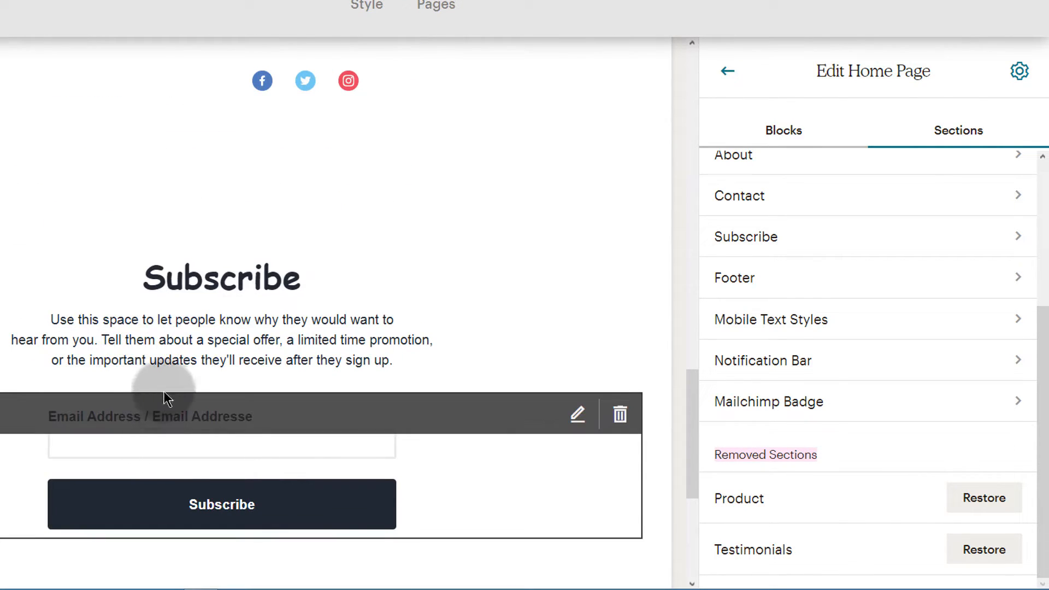
{"action": "scroll", "coordinate": [161, 391], "scroll_direction": "up", "scroll_amount": 2}
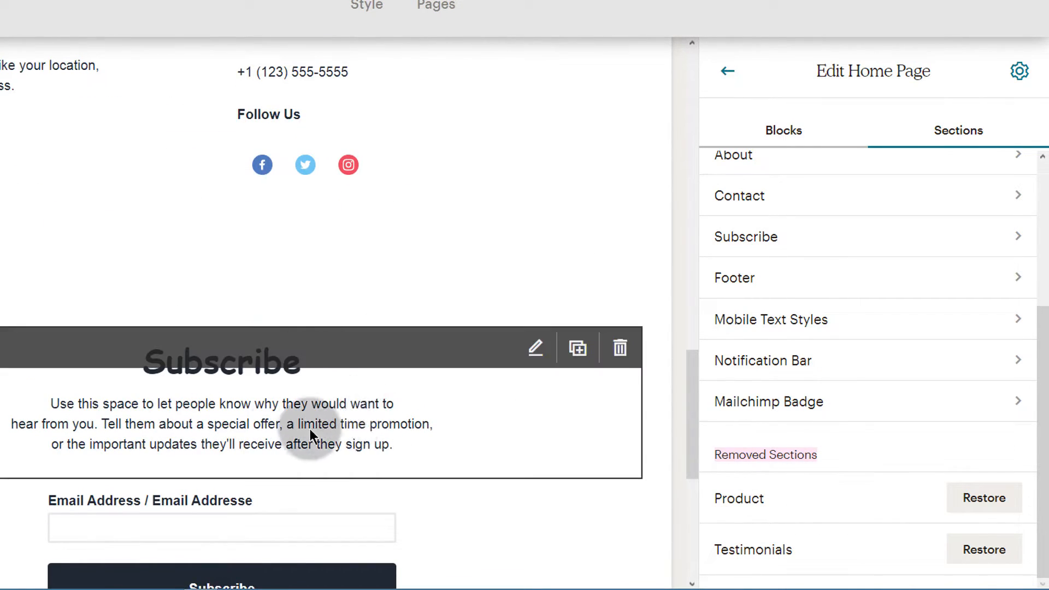
{"action": "scroll", "coordinate": [58, 403], "scroll_direction": "down", "scroll_amount": 5}
{"action": "scroll", "coordinate": [57, 399], "scroll_direction": "down", "scroll_amount": 1}
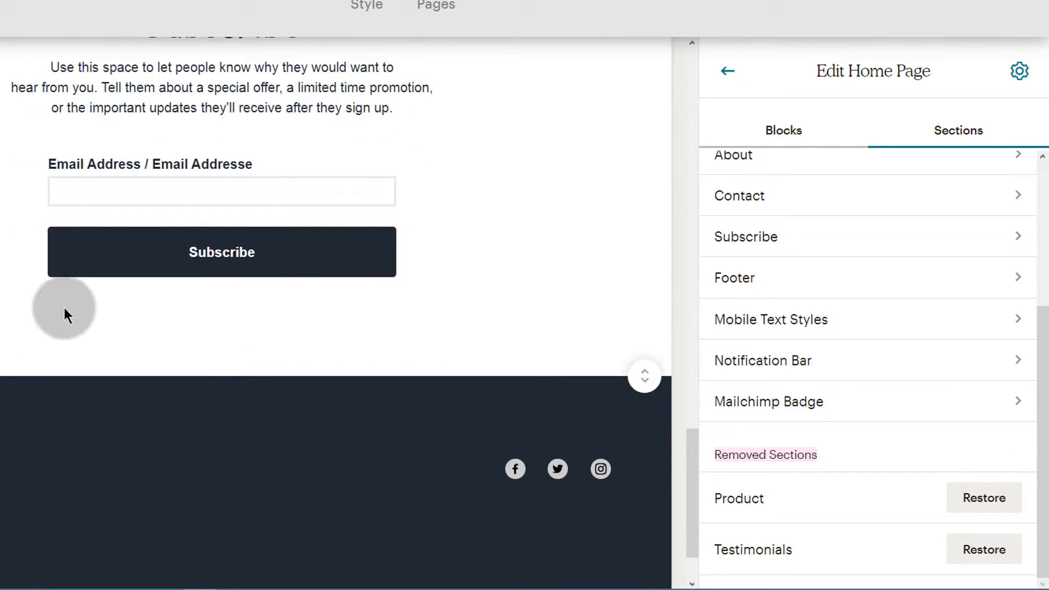
{"action": "scroll", "coordinate": [61, 310], "scroll_direction": "up", "scroll_amount": 15}
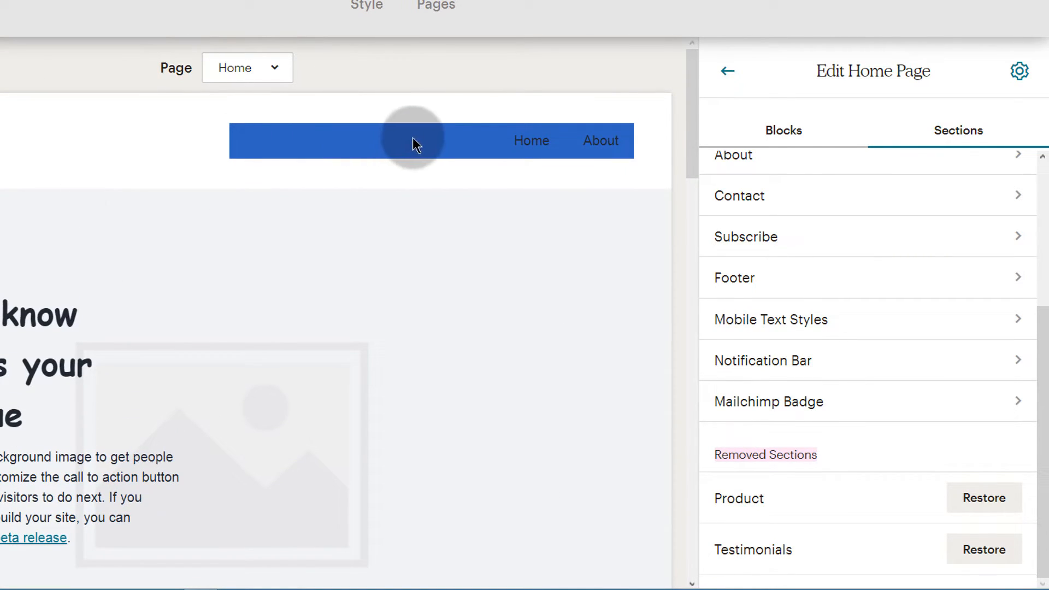
Set the navigation Link Text colour to the white (#ffffff) preset and save.
{"action": "left_click", "coordinate": [416, 140]}
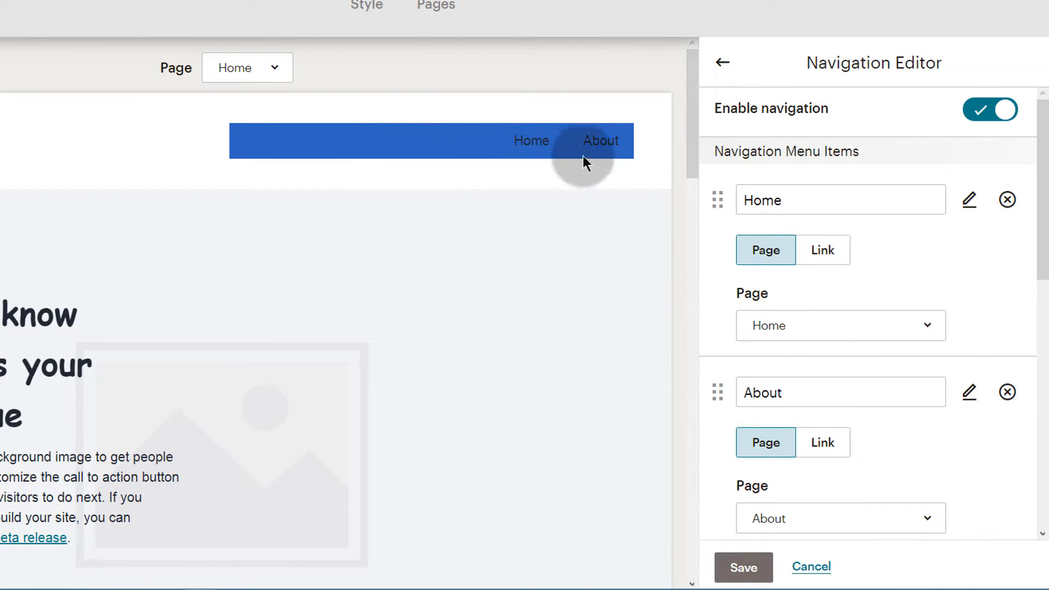
{"action": "scroll", "coordinate": [838, 311], "scroll_direction": "down", "scroll_amount": 9}
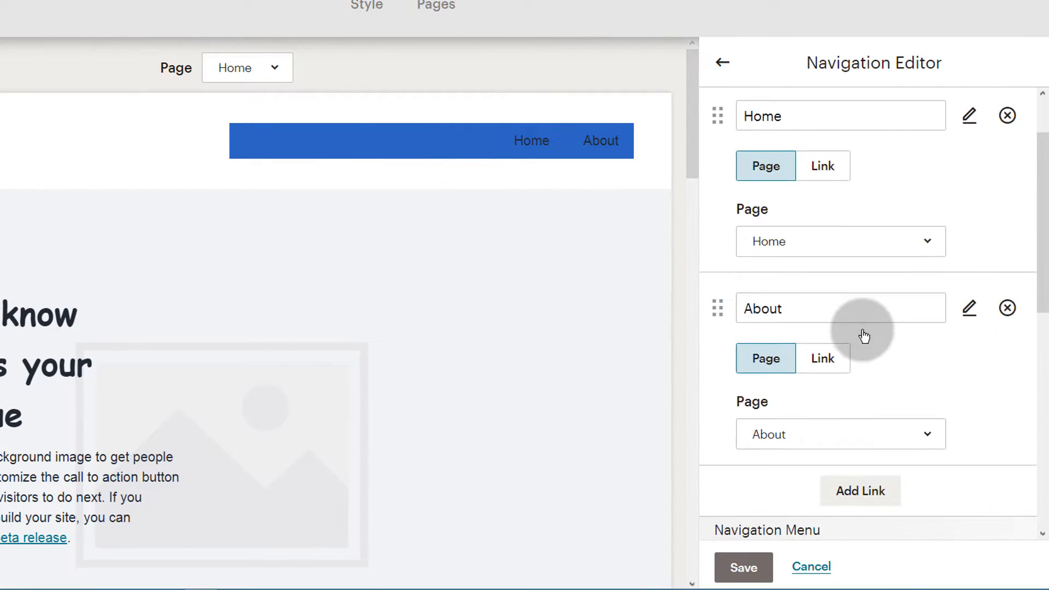
{"action": "left_click", "coordinate": [845, 351]}
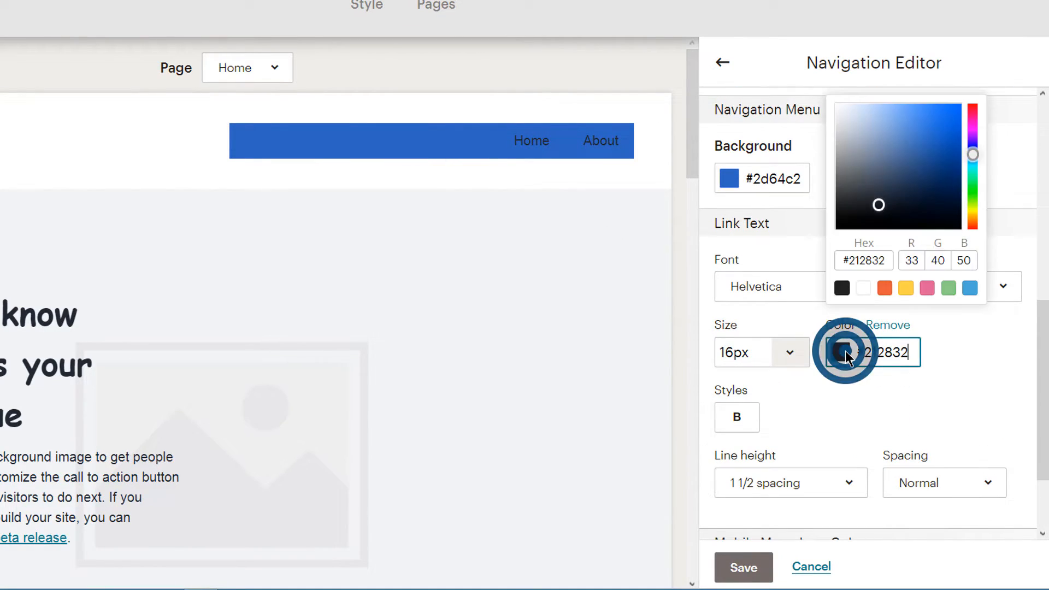
{"action": "left_click", "coordinate": [868, 286]}
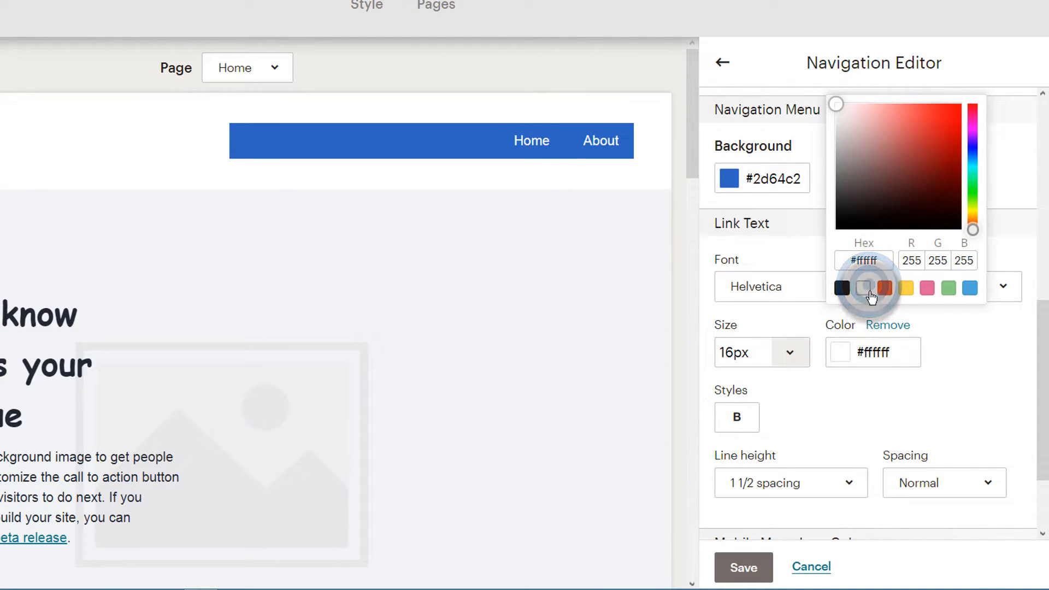
{"action": "left_click", "coordinate": [742, 567]}
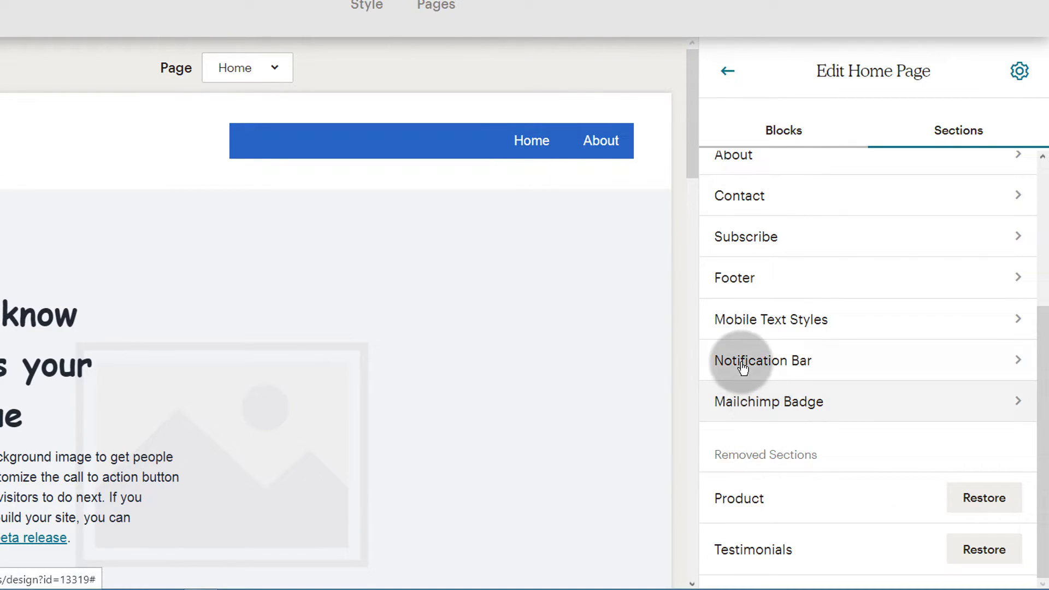
{"action": "scroll", "coordinate": [746, 349], "scroll_direction": "up", "scroll_amount": 4}
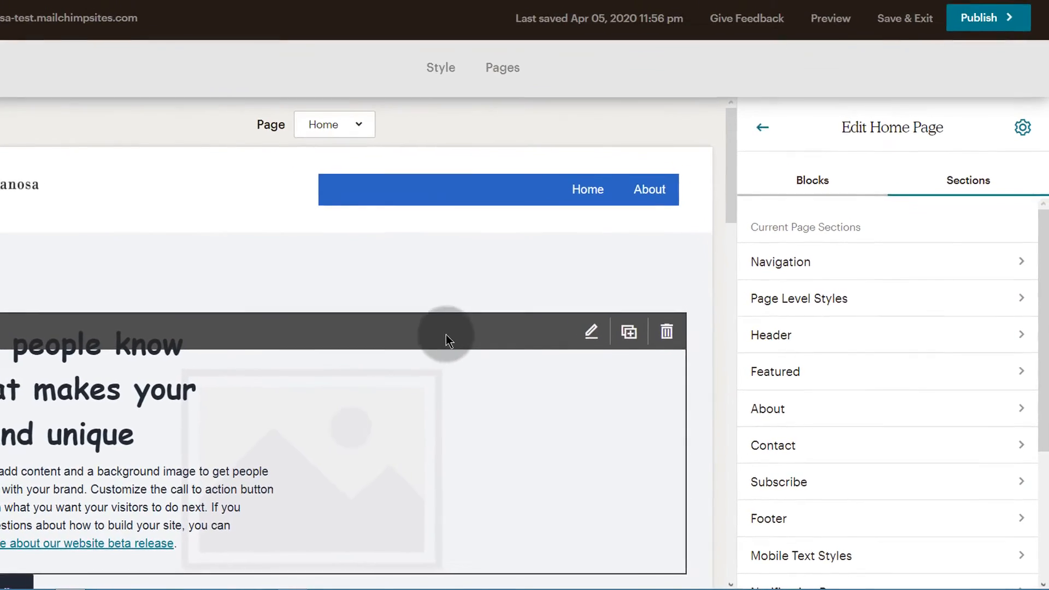
Place a Button block above the hero heading with the text 'Buy Now' and save it.
{"action": "left_click", "coordinate": [809, 181]}
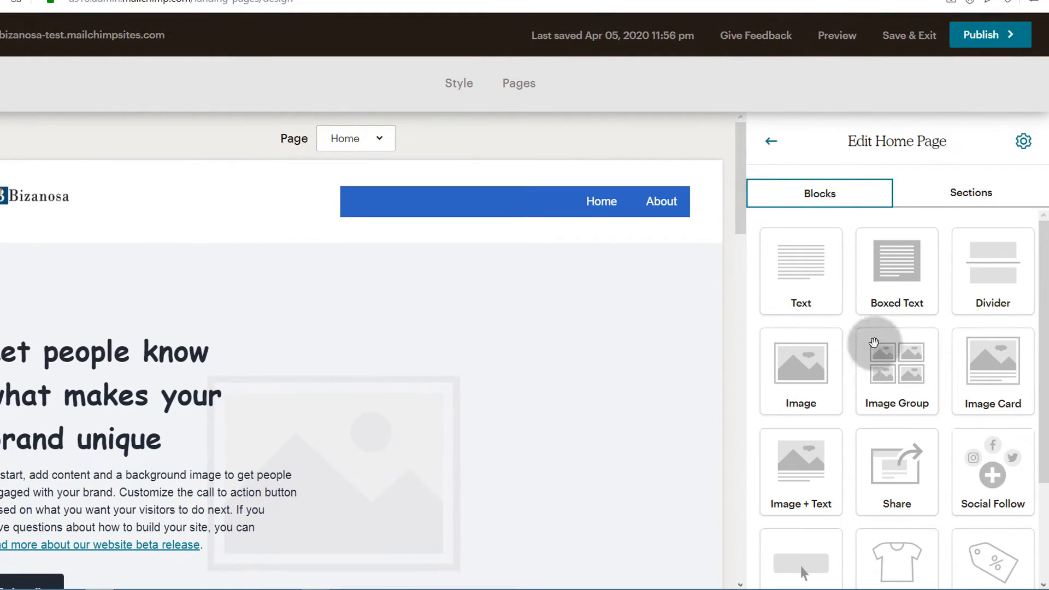
{"action": "scroll", "coordinate": [819, 377], "scroll_direction": "down", "scroll_amount": 3}
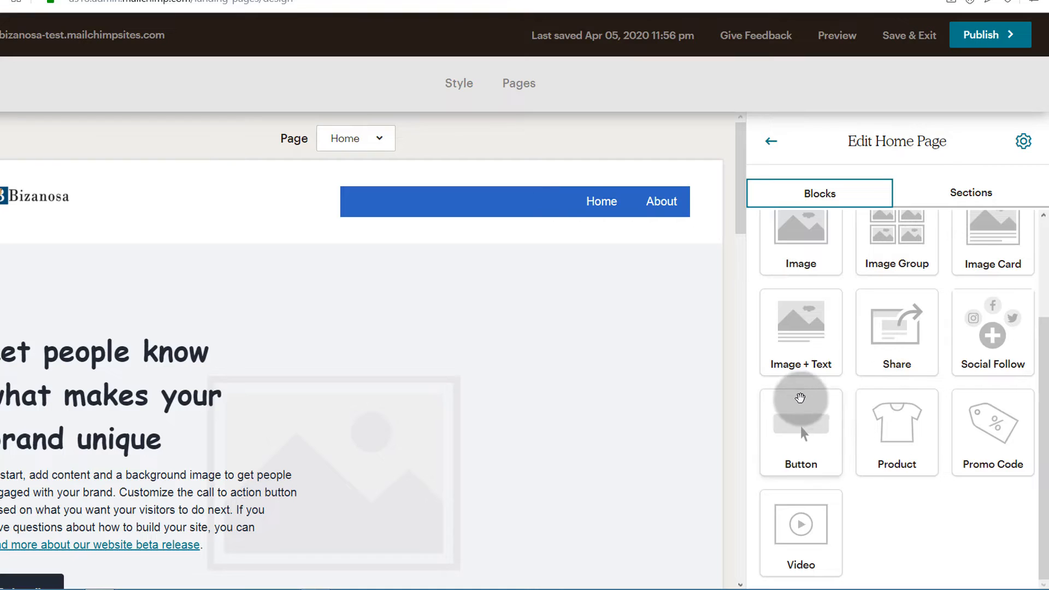
{"action": "left_click_drag", "start_coordinate": [811, 433], "coordinate": [230, 307]}
{"action": "scroll", "coordinate": [361, 334], "scroll_direction": "down", "scroll_amount": 5}
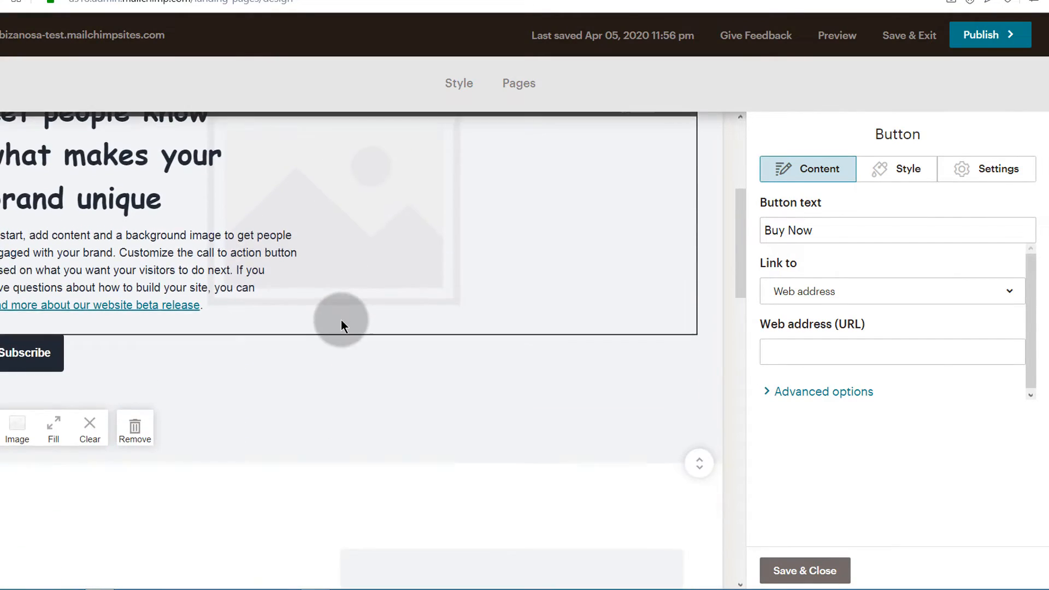
{"action": "scroll", "coordinate": [342, 323], "scroll_direction": "up", "scroll_amount": 4}
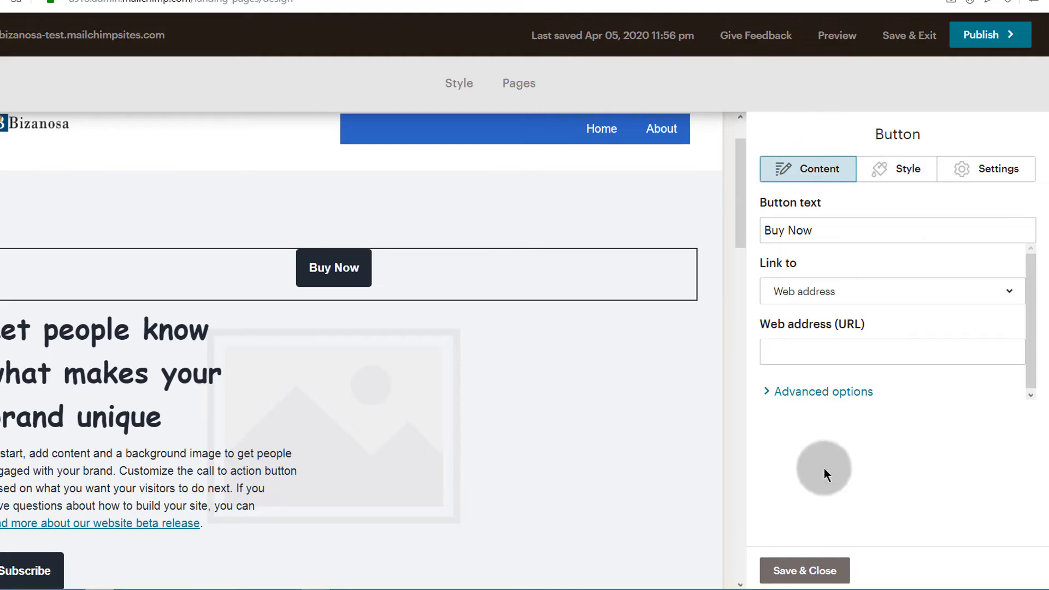
{"action": "left_click", "coordinate": [794, 571]}
{"action": "left_click", "coordinate": [817, 190]}
Drop an Image Group block onto the page and move it below the hero's Subscribe button.
{"action": "left_click_drag", "start_coordinate": [906, 235], "coordinate": [274, 274]}
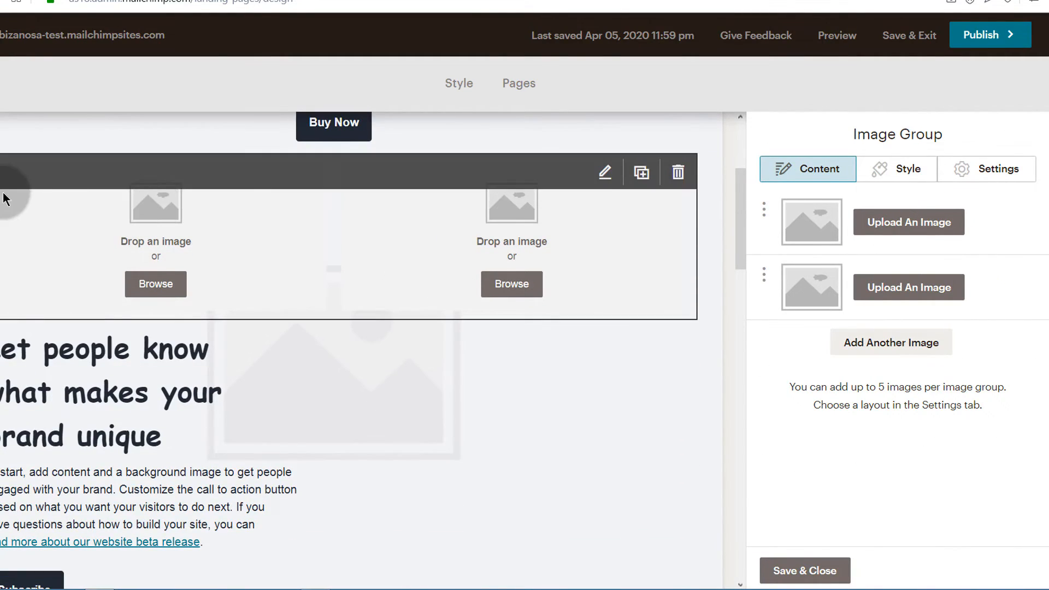
{"action": "left_click_drag", "start_coordinate": [7, 167], "coordinate": [1, 451]}
{"action": "scroll", "coordinate": [317, 464], "scroll_direction": "down", "scroll_amount": 6}
{"action": "scroll", "coordinate": [241, 301], "scroll_direction": "up", "scroll_amount": 4}
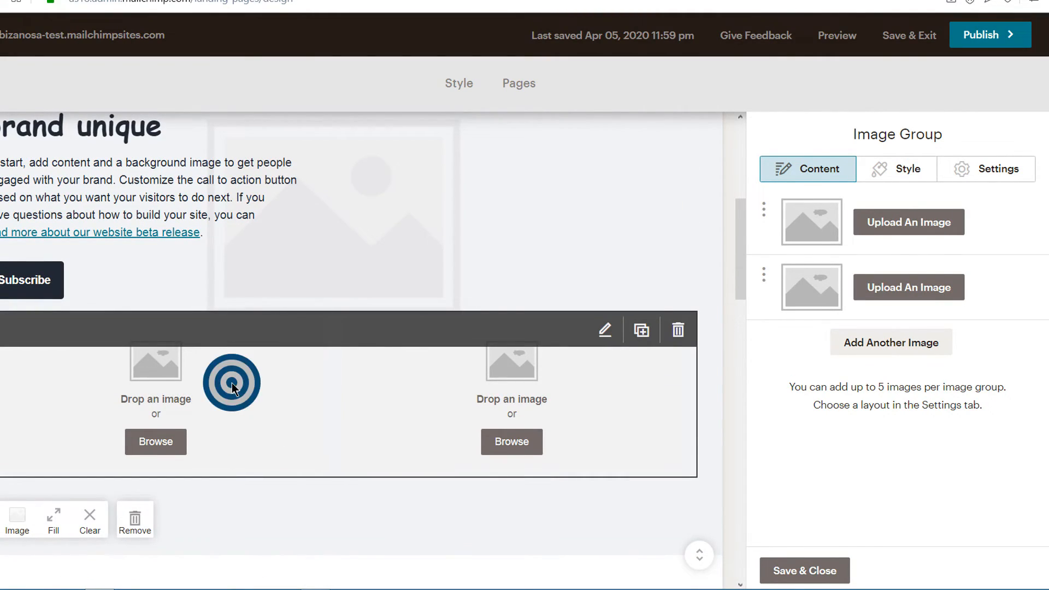
Look for a picture for the Image Group's first image slot.
{"action": "left_click", "coordinate": [904, 225]}
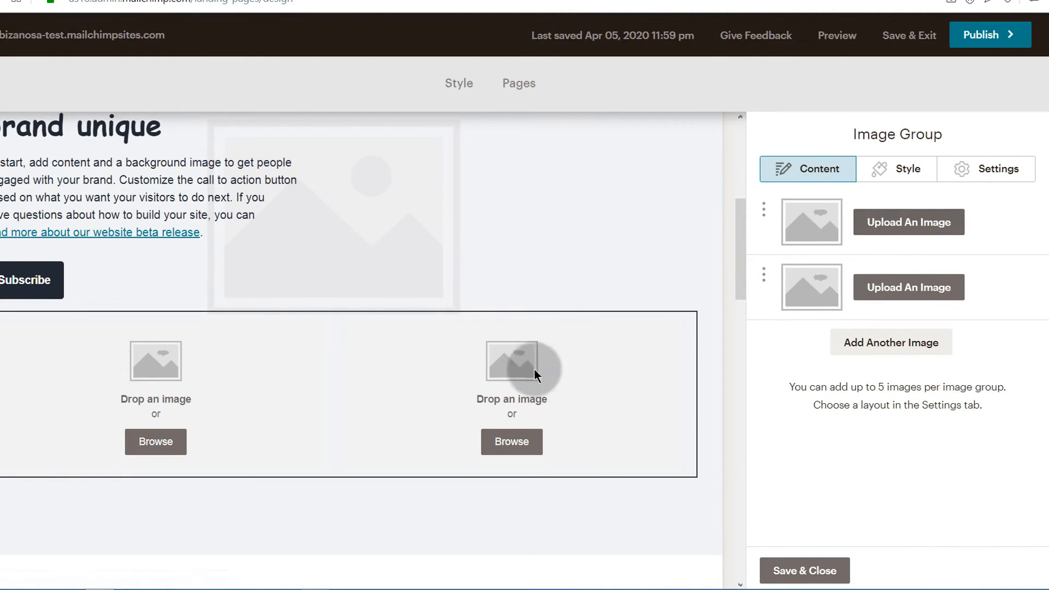
{"action": "scroll", "coordinate": [216, 320], "scroll_direction": "up", "scroll_amount": 1}
{"action": "scroll", "coordinate": [217, 320], "scroll_direction": "up", "scroll_amount": 6}
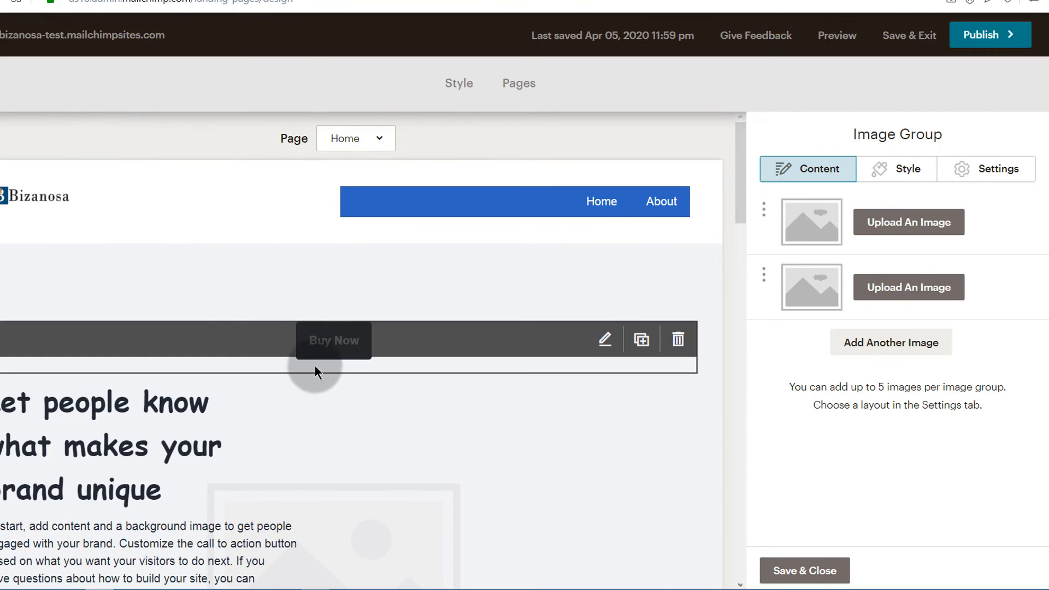
{"action": "scroll", "coordinate": [299, 401], "scroll_direction": "down", "scroll_amount": 15}
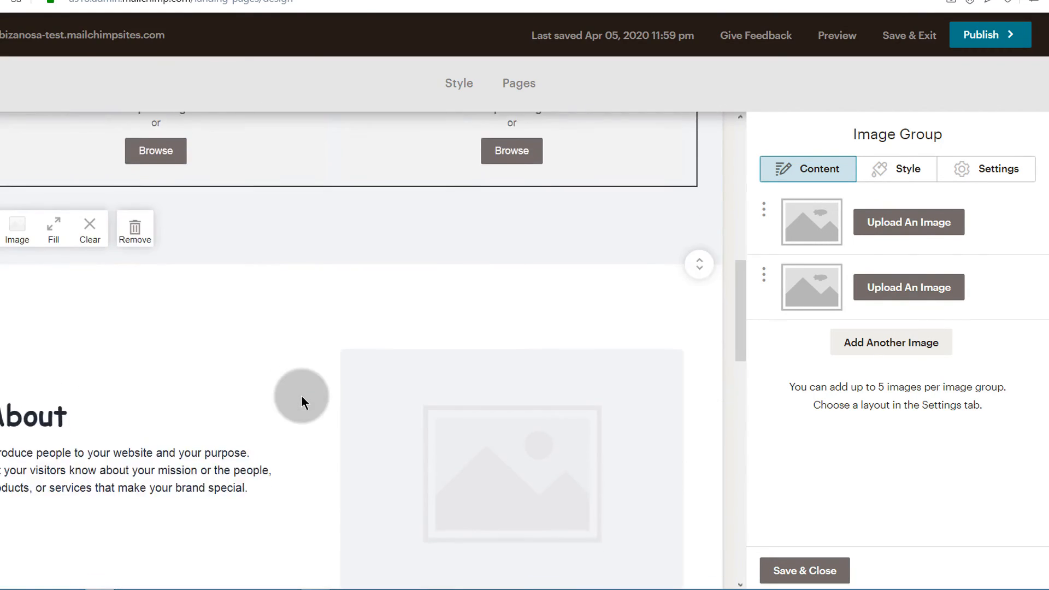
{"action": "scroll", "coordinate": [302, 392], "scroll_direction": "down", "scroll_amount": 5}
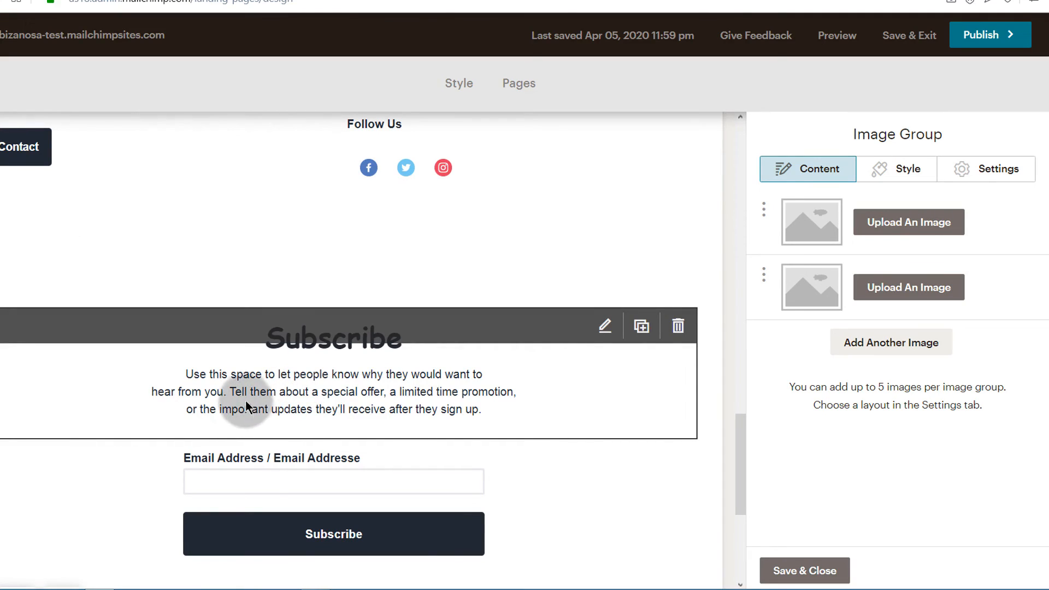